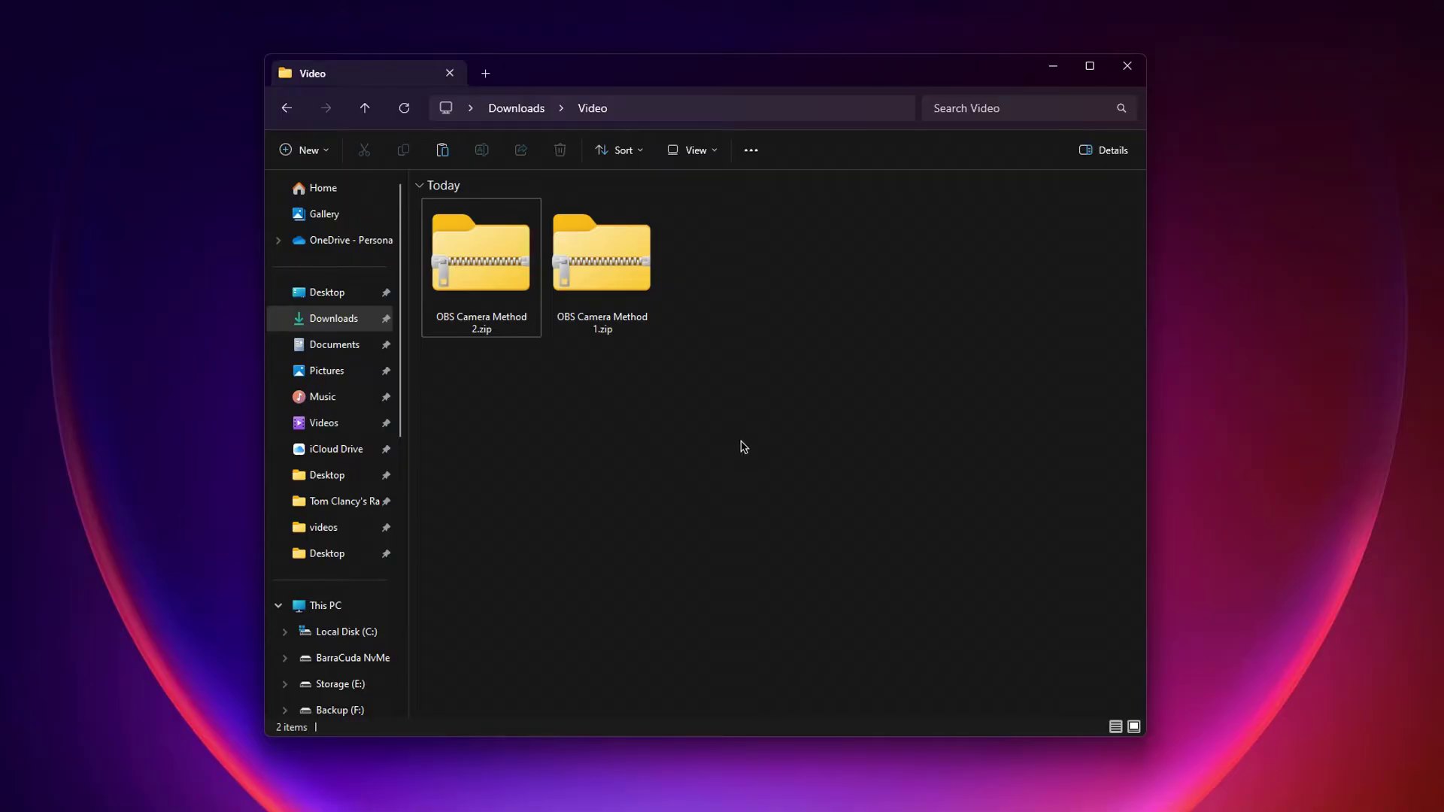
# - Extract OBS Camera Method 1.zip and open the extracted folder with its two .reg files
pyautogui.moveTo(743, 447); pyautogui.dragTo(570, 242)
pyautogui.click(693, 468)
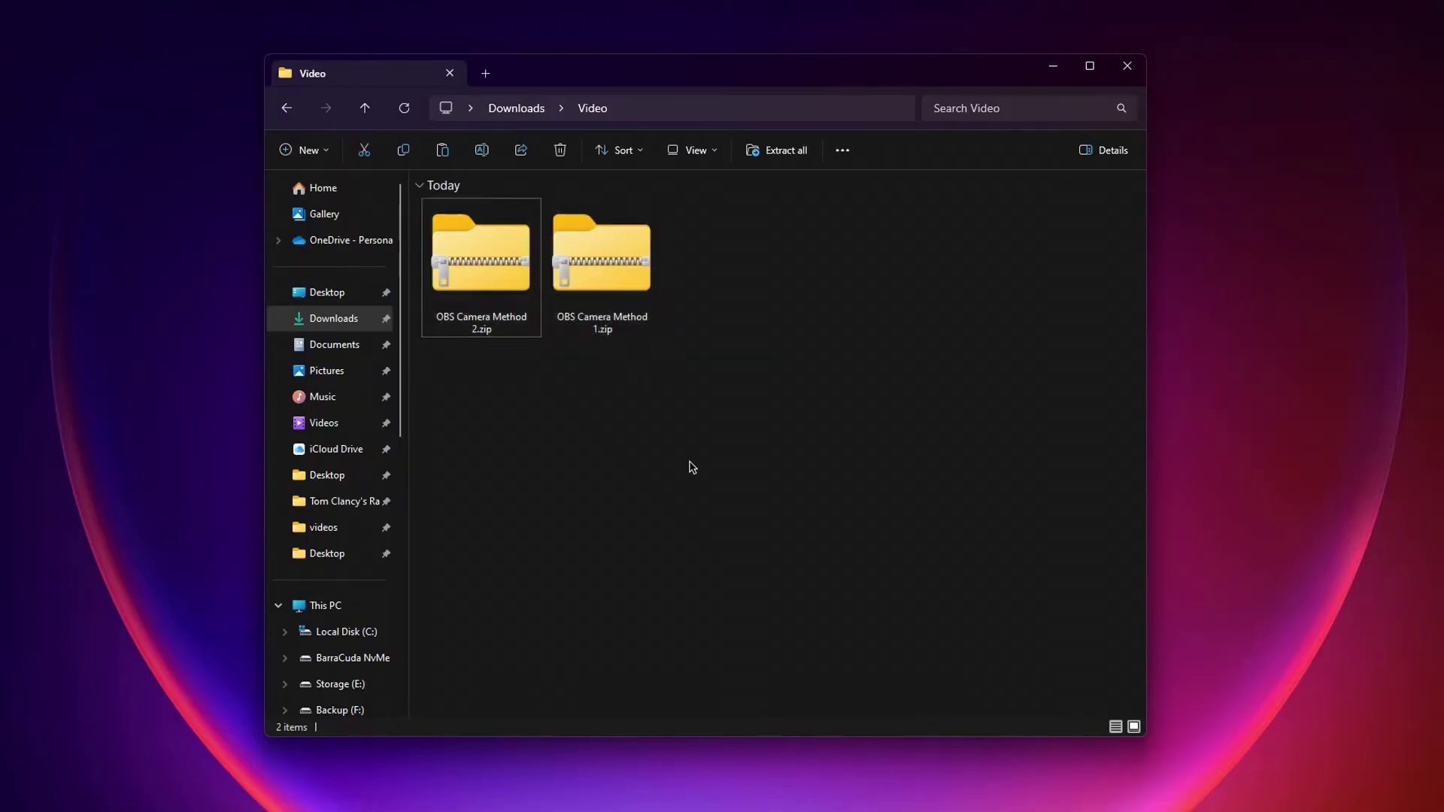
pyautogui.rightClick(600, 286)
pyautogui.rightClick(619, 275)
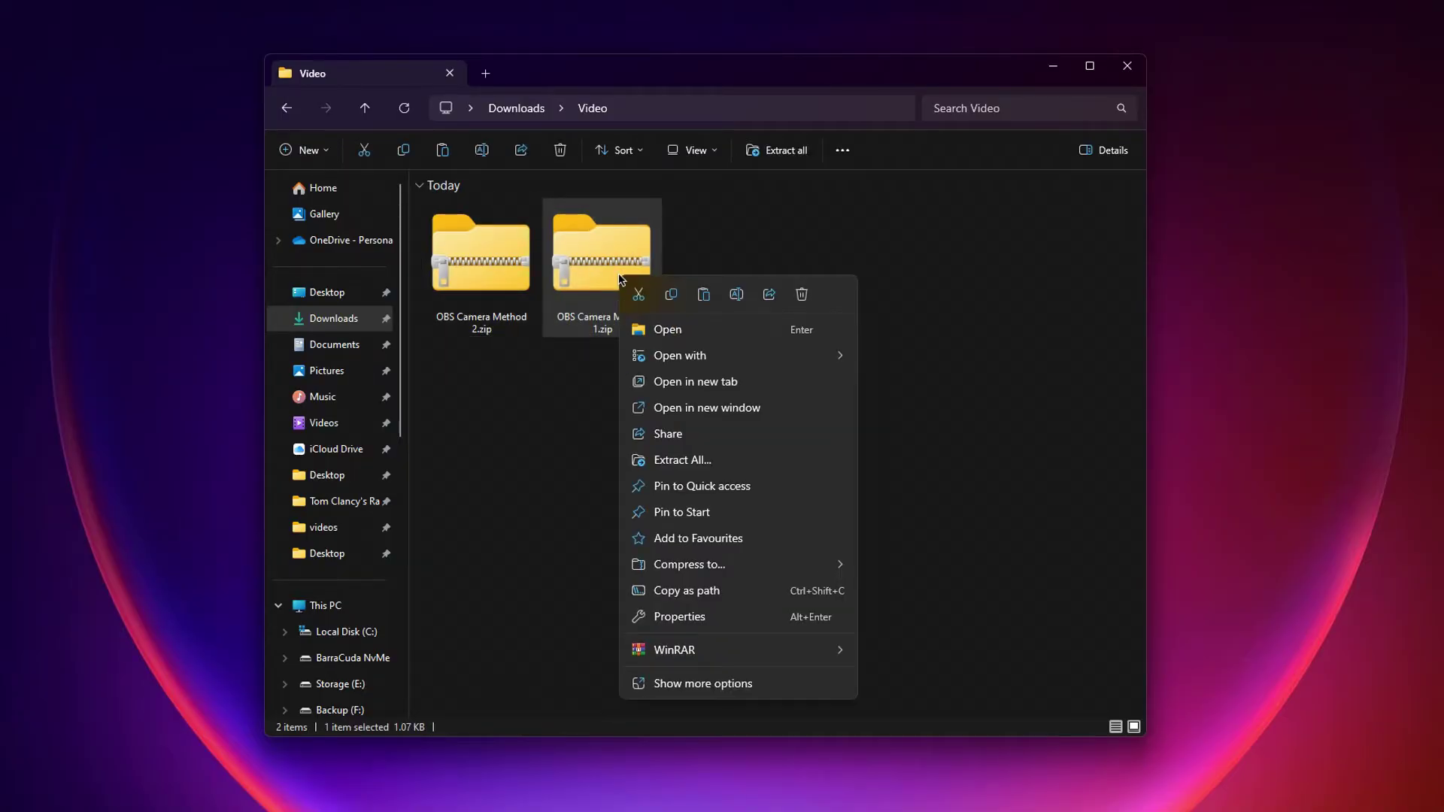
pyautogui.click(679, 459)
pyautogui.click(875, 569)
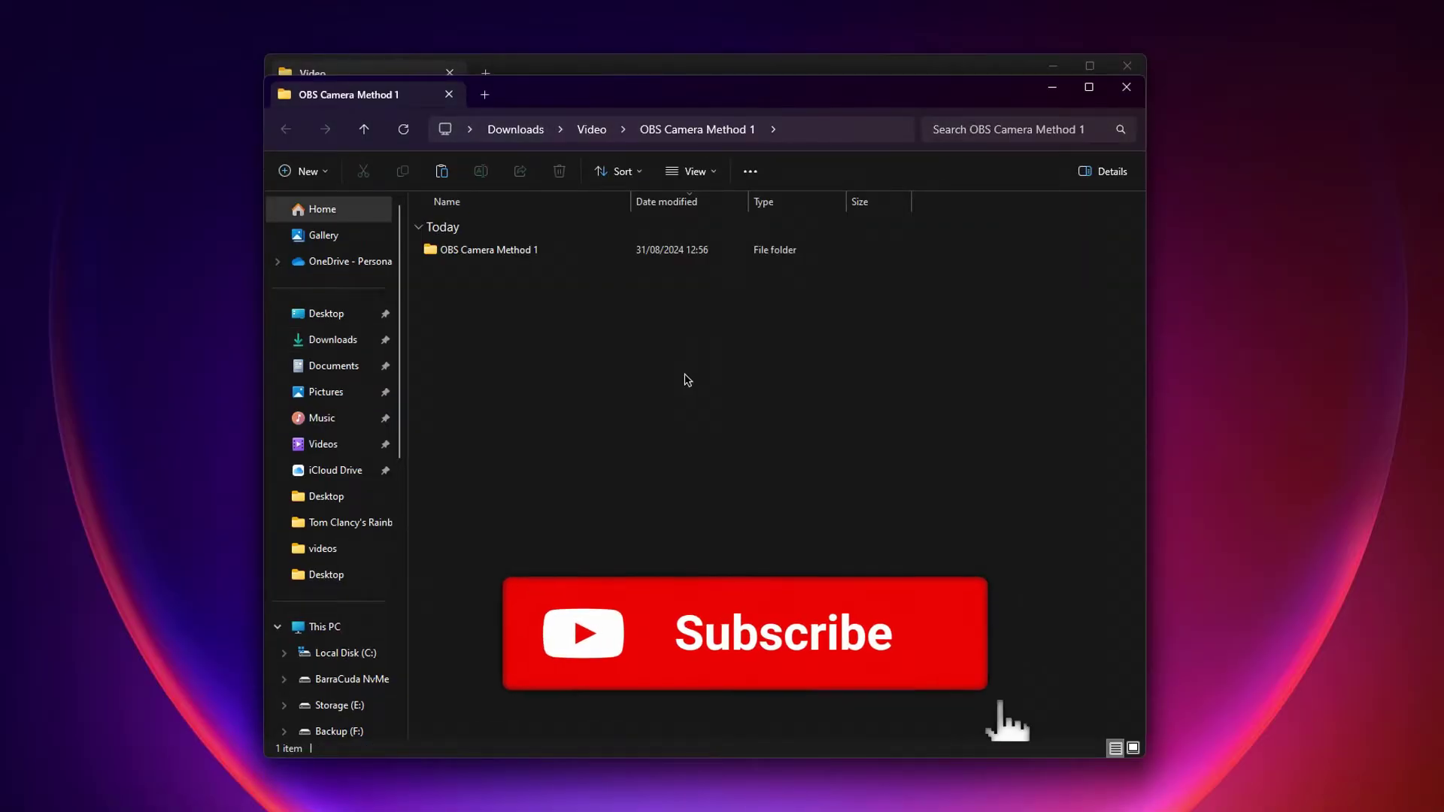
pyautogui.doubleClick(528, 253)
pyautogui.moveTo(522, 312); pyautogui.dragTo(491, 309)
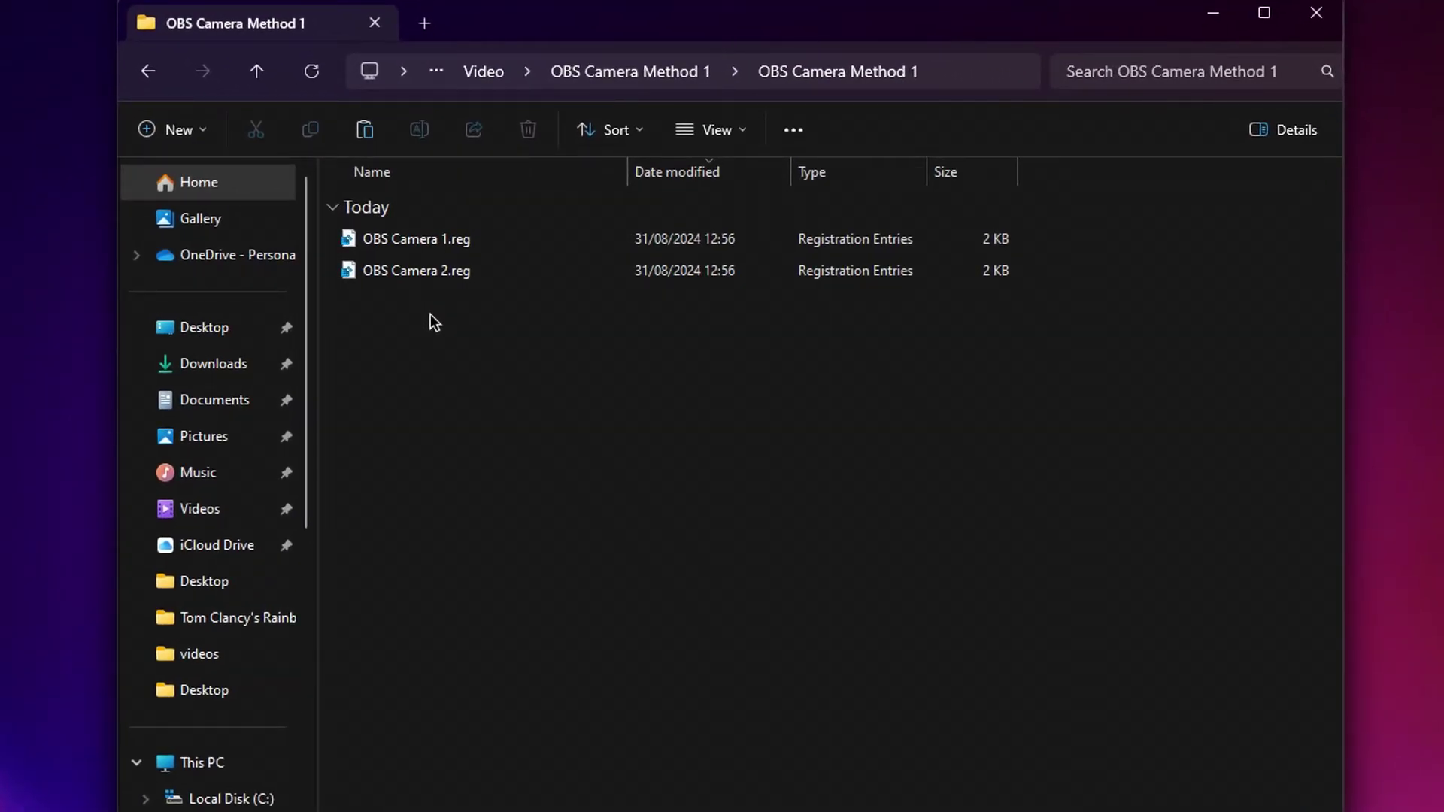
# - Merge OBS Camera 1.reg into the registry, approving the security and admin prompts
pyautogui.doubleClick(435, 235)
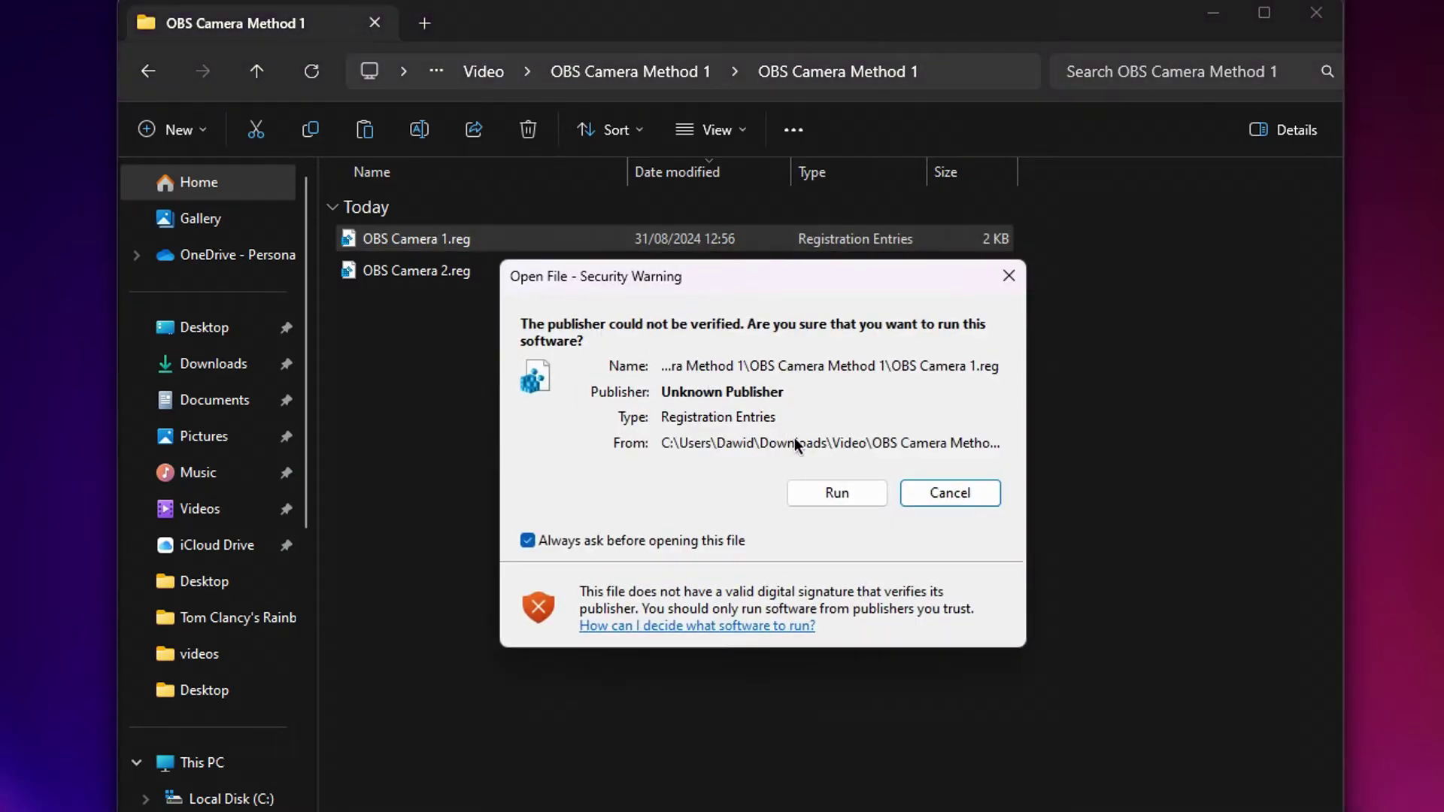
pyautogui.click(833, 497)
pyautogui.click(664, 659)
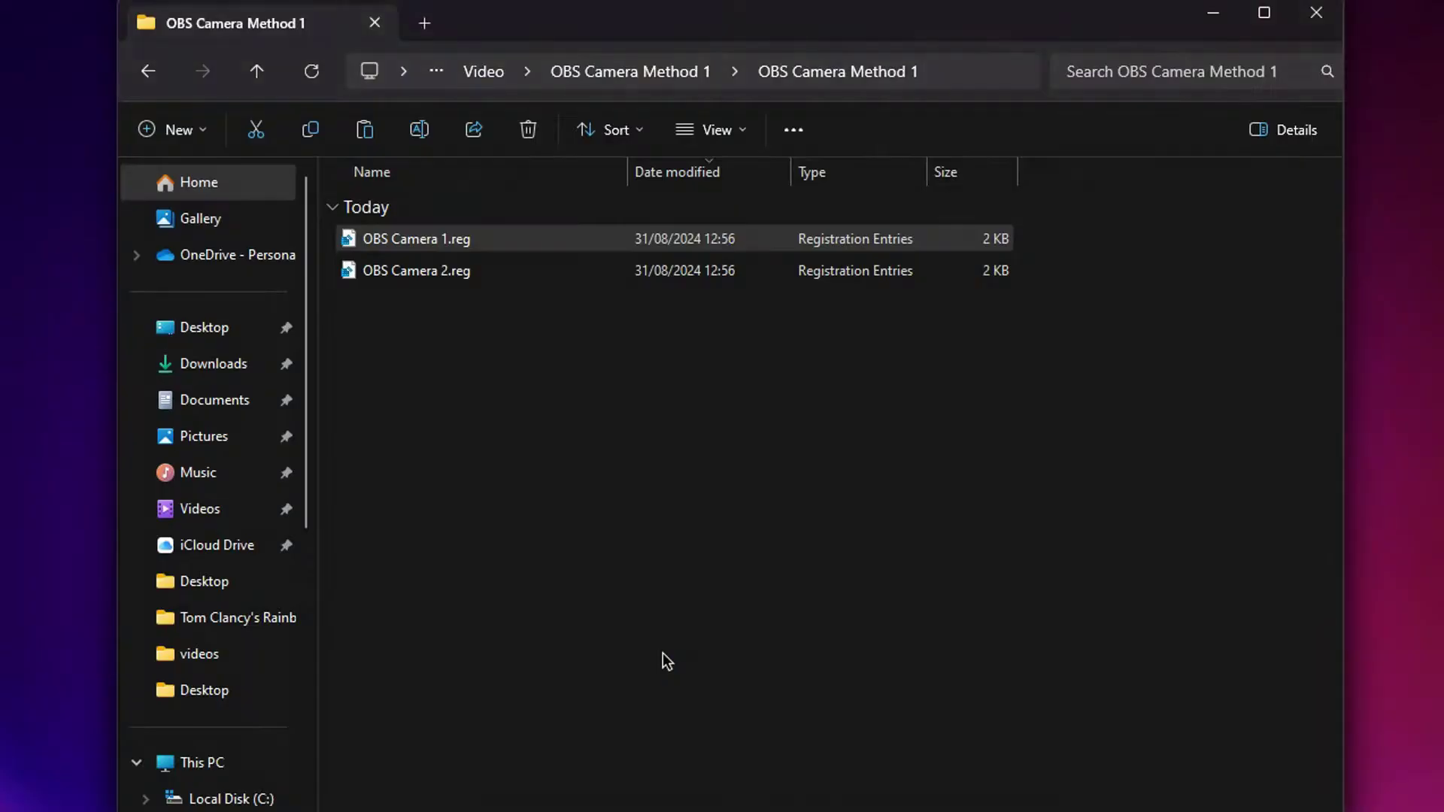
pyautogui.click(927, 508)
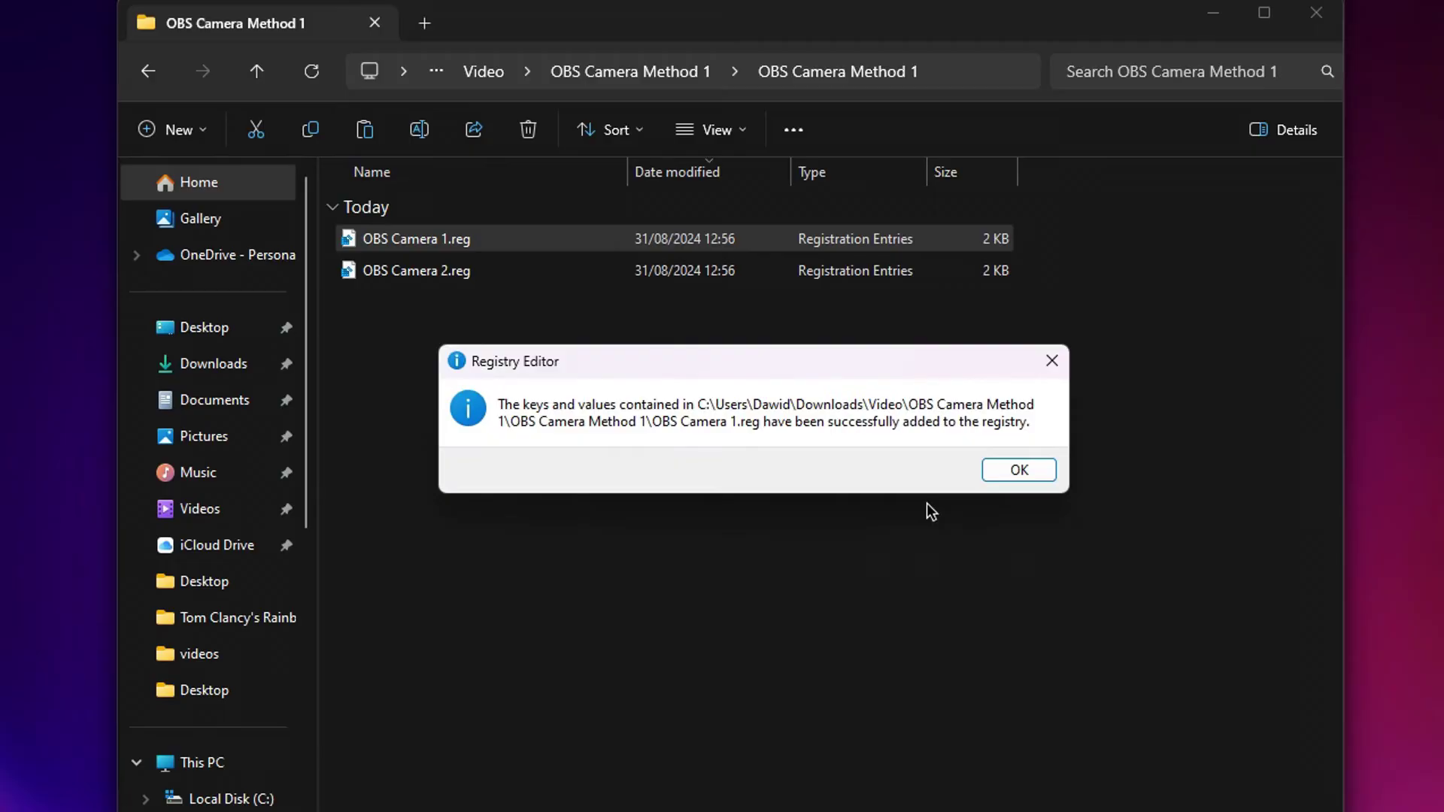
pyautogui.click(1017, 472)
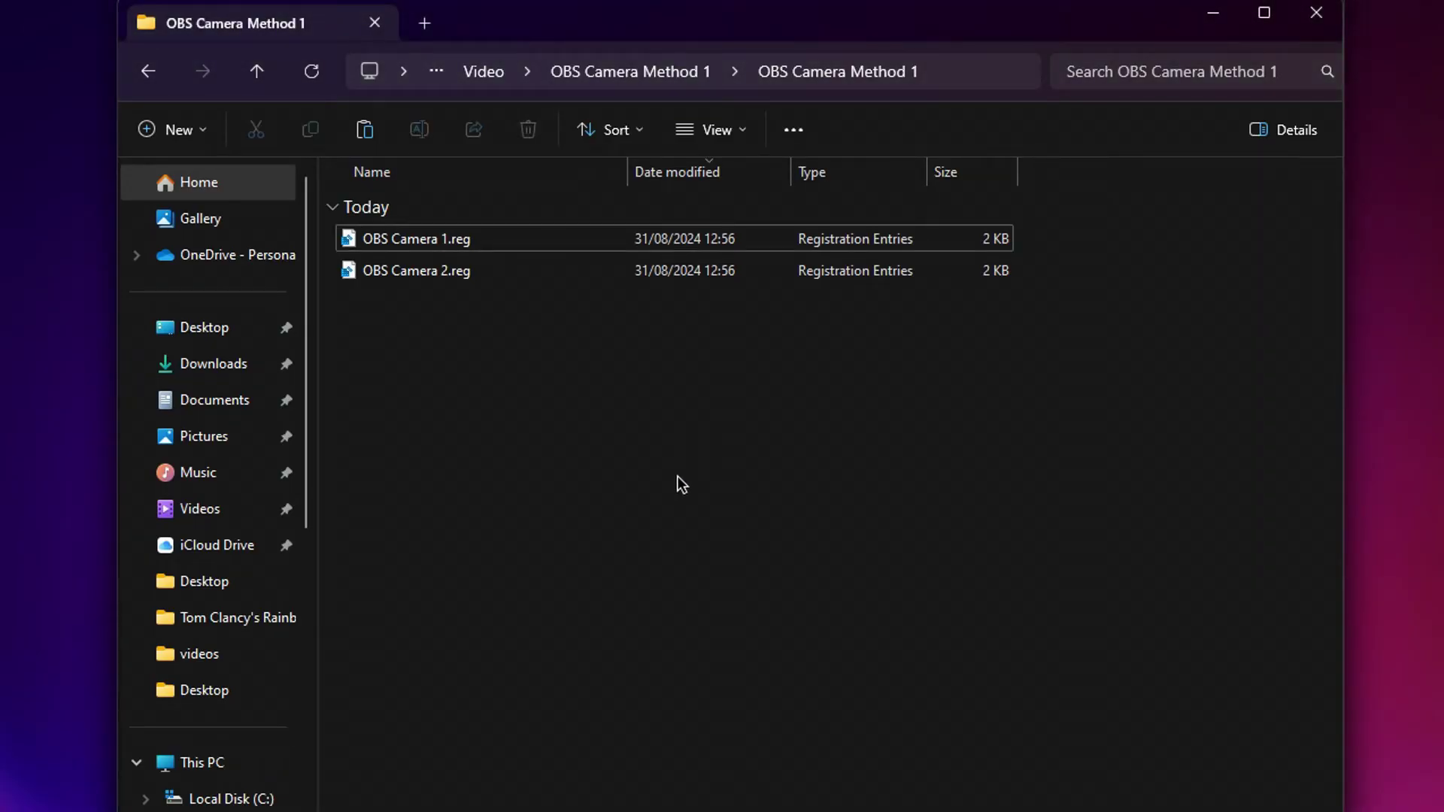
# - Merge OBS Camera 2.reg into the registry, approving the security and admin prompts
pyautogui.doubleClick(463, 272)
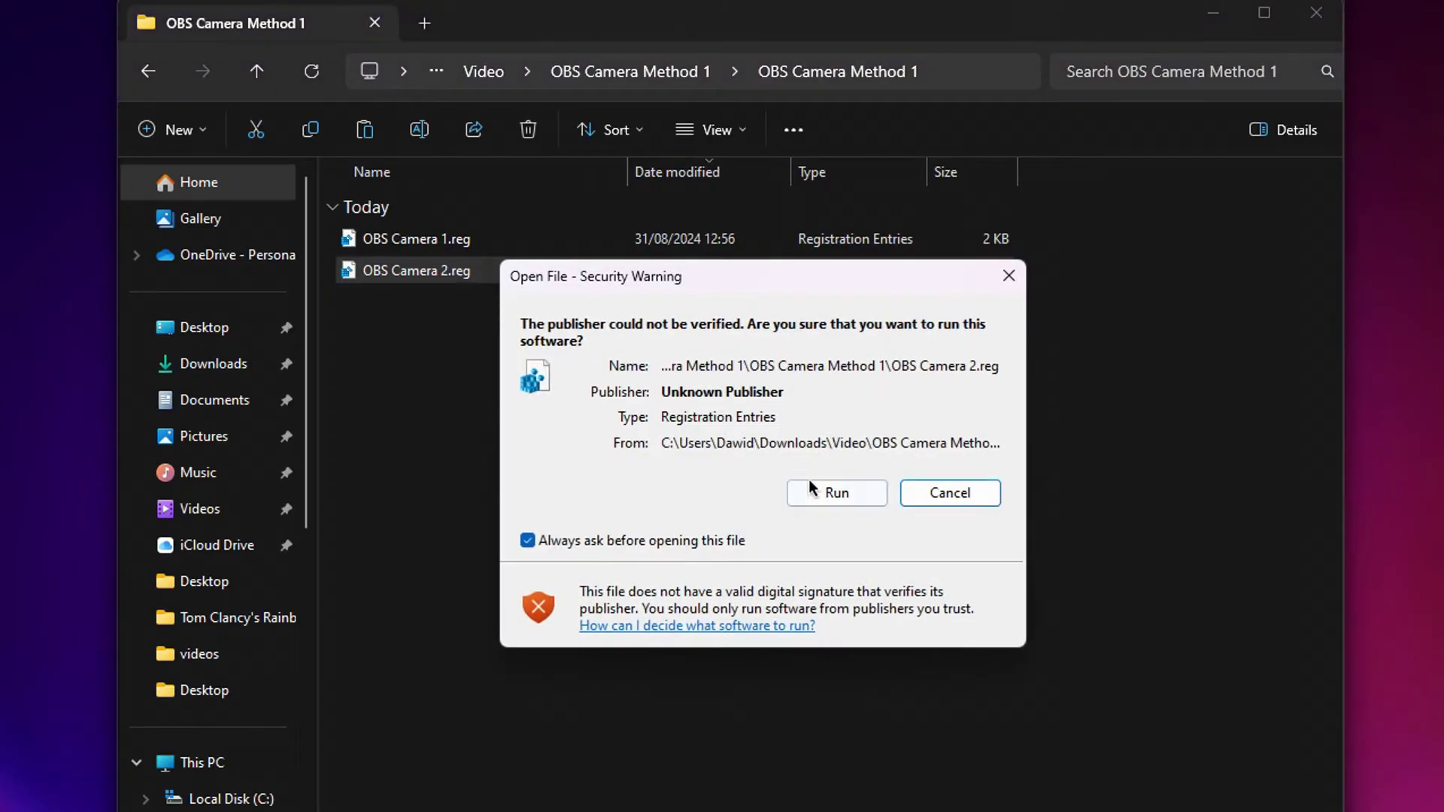
pyautogui.click(812, 488)
pyautogui.click(647, 651)
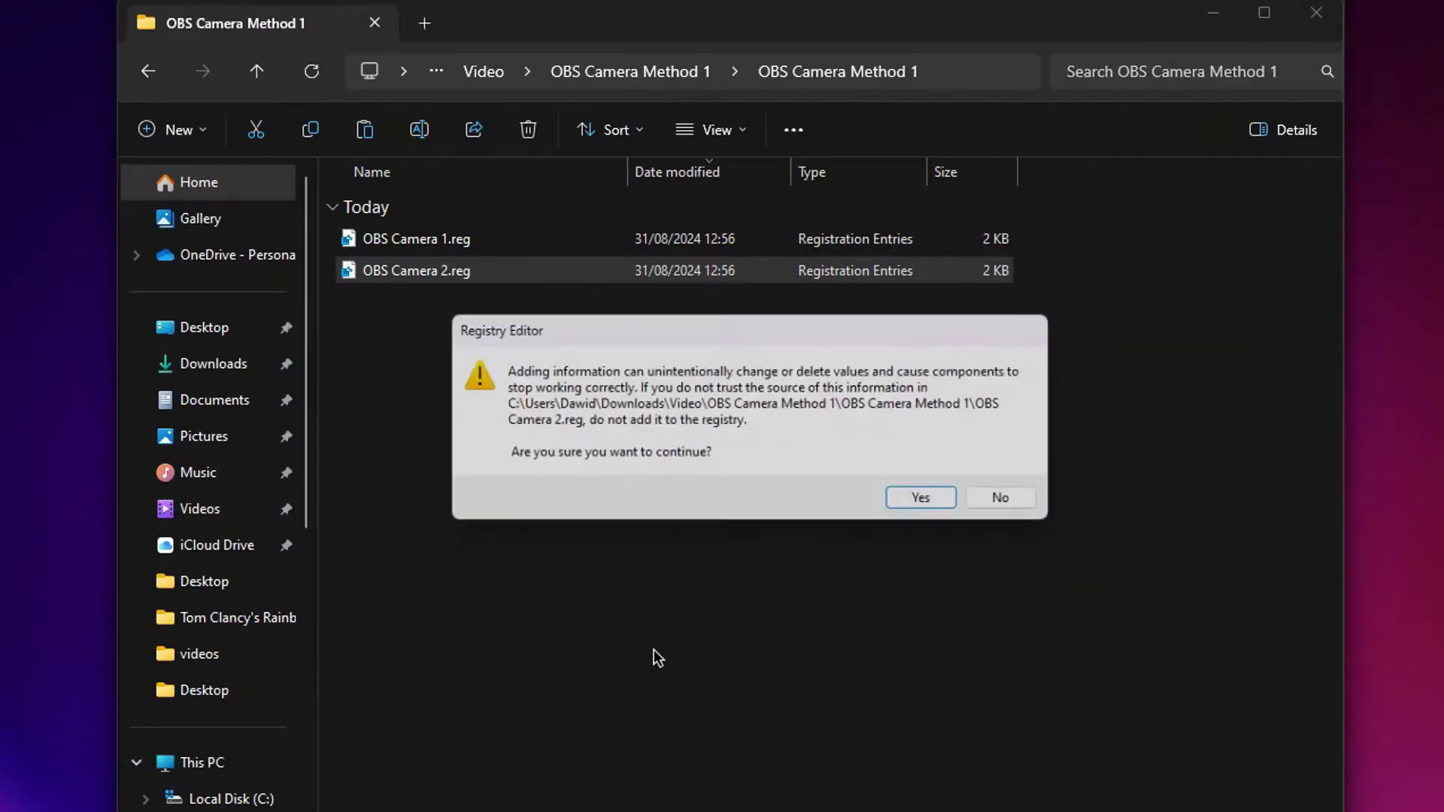
pyautogui.click(932, 506)
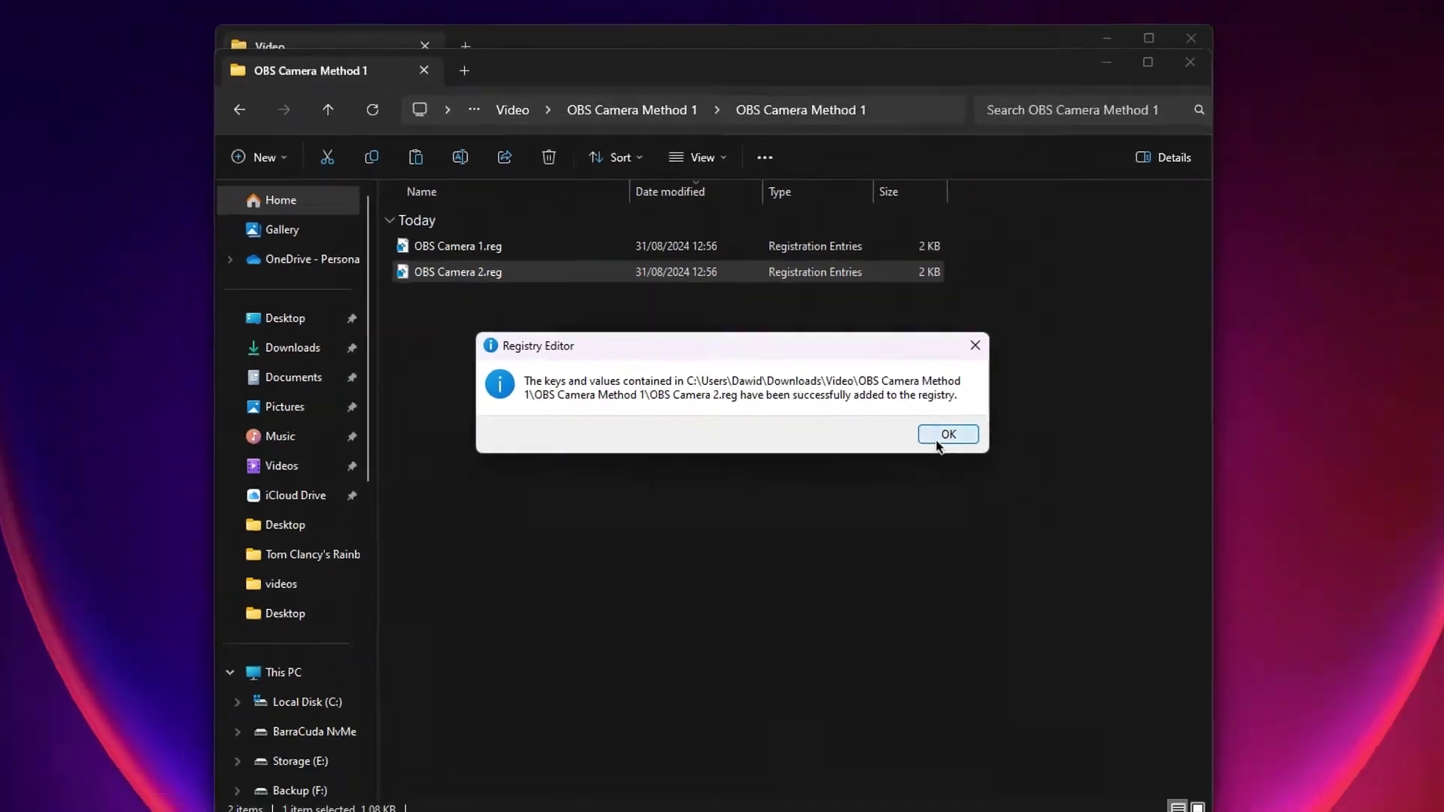
pyautogui.click(938, 439)
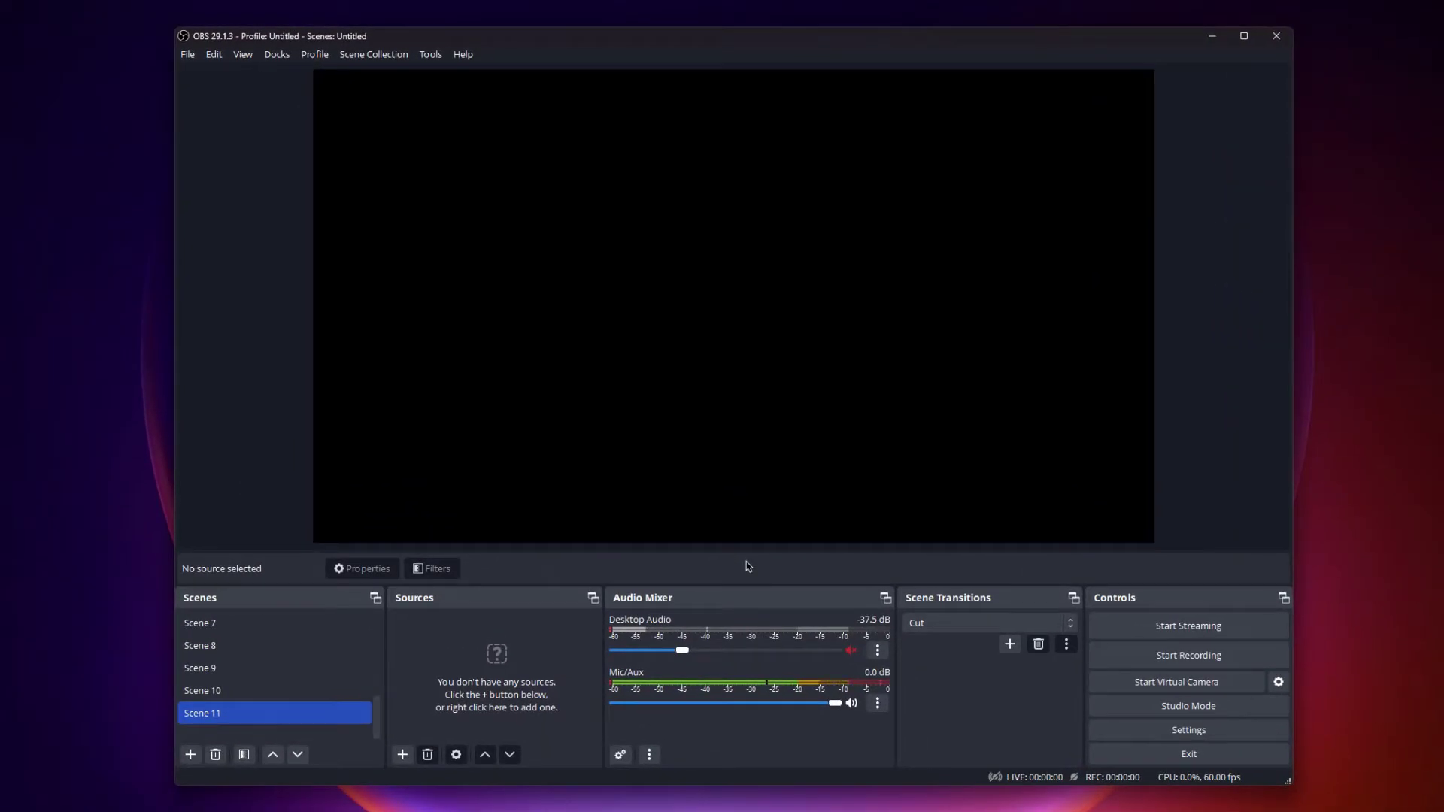
# - Add a Video Capture Device source named 'Camera' to Scene 11
pyautogui.click(403, 754)
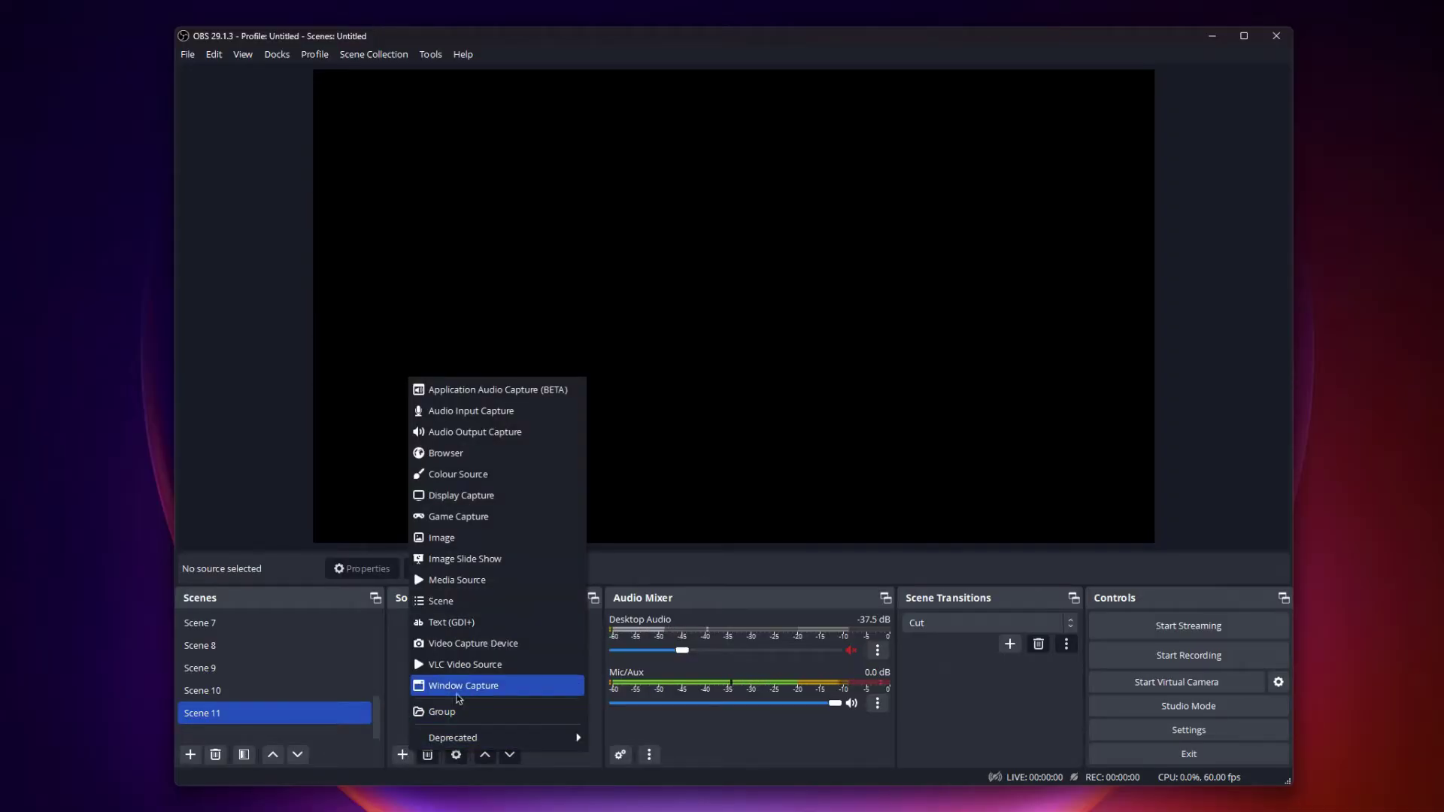
pyautogui.click(482, 644)
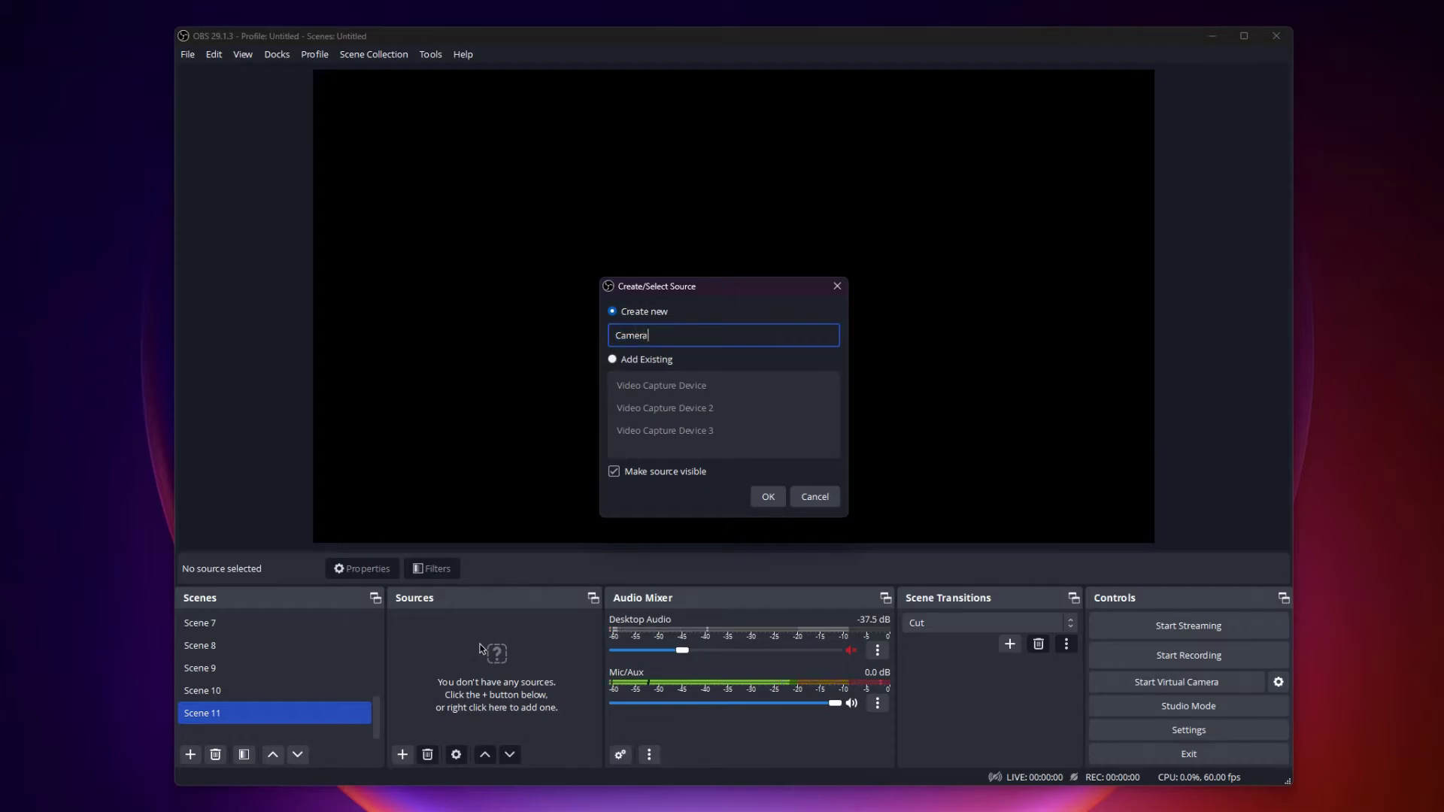
pyautogui.write('Camera')
pyautogui.click(766, 498)
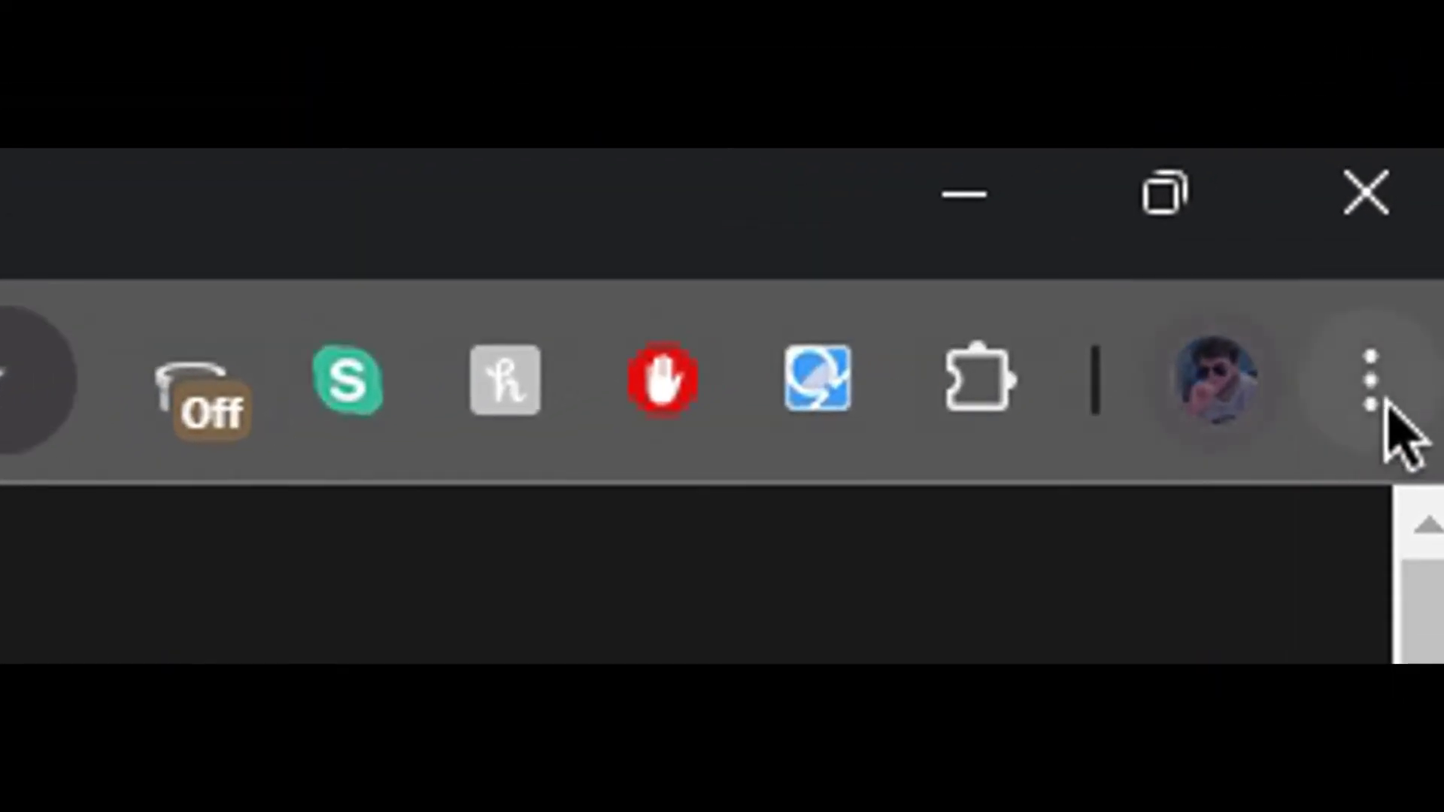
# - Set HD Camera C922x as the default camera in Chrome's site camera permissions
pyautogui.click(1403, 194)
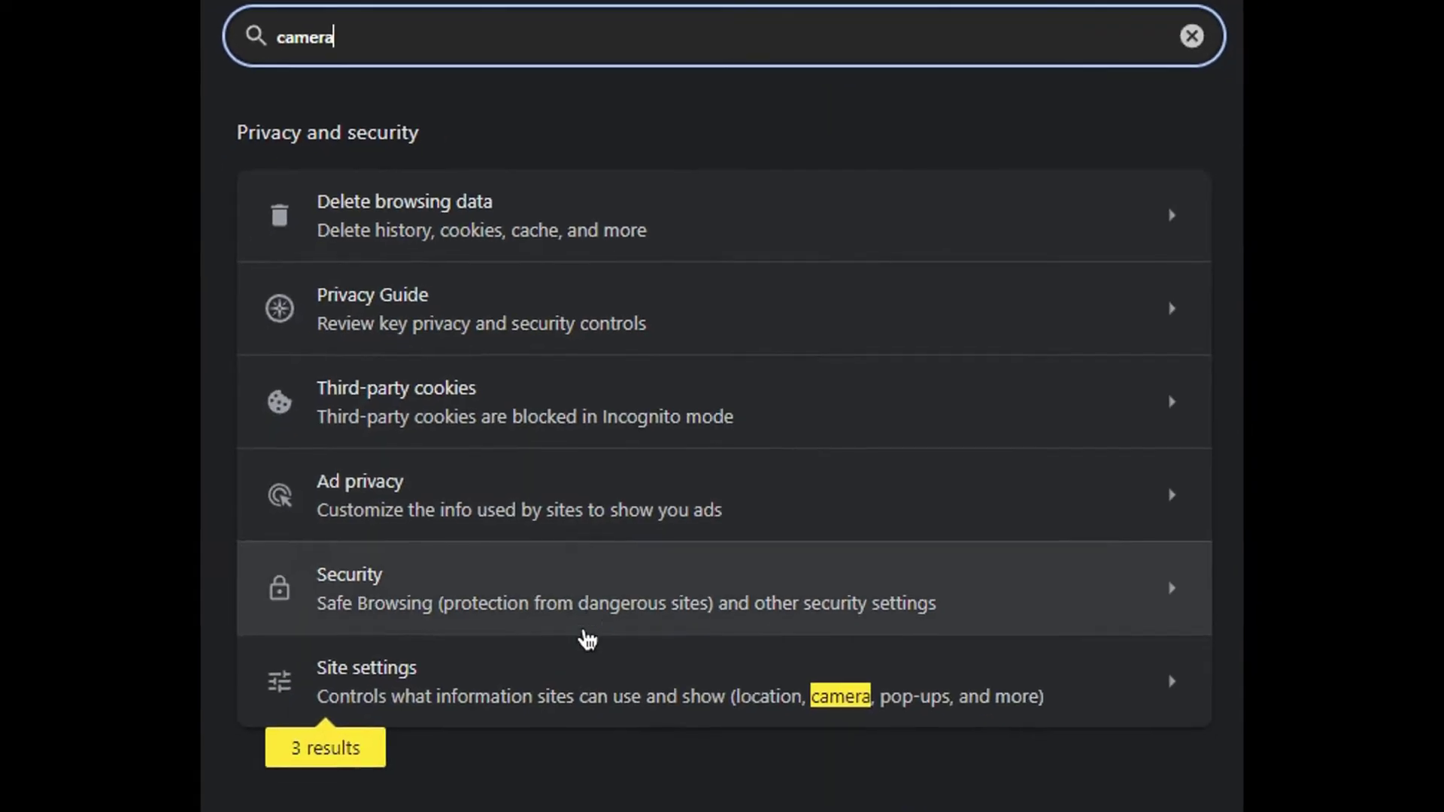
pyautogui.click(576, 682)
pyautogui.scroll(-8, 576, 686)
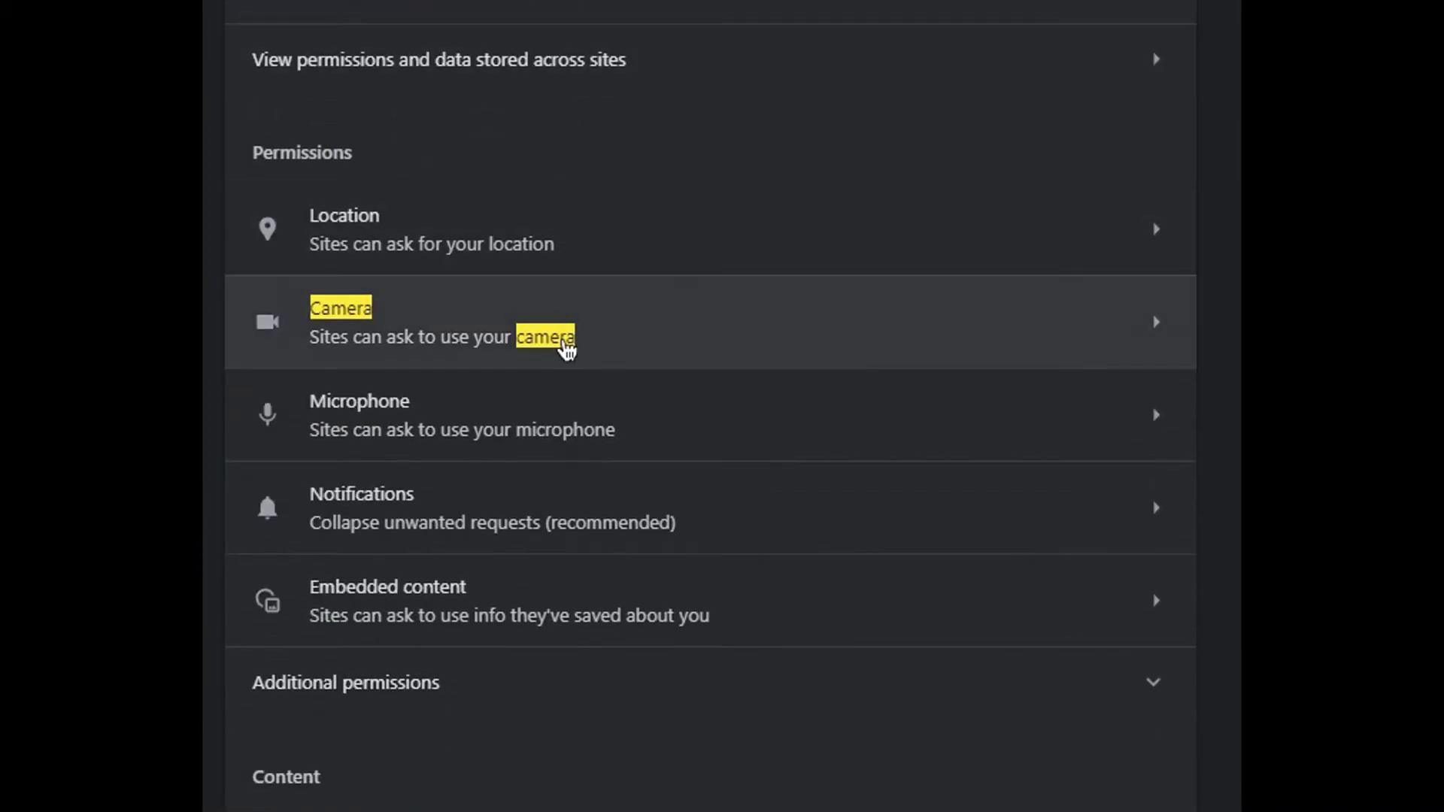
pyautogui.click(567, 345)
pyautogui.click(460, 217)
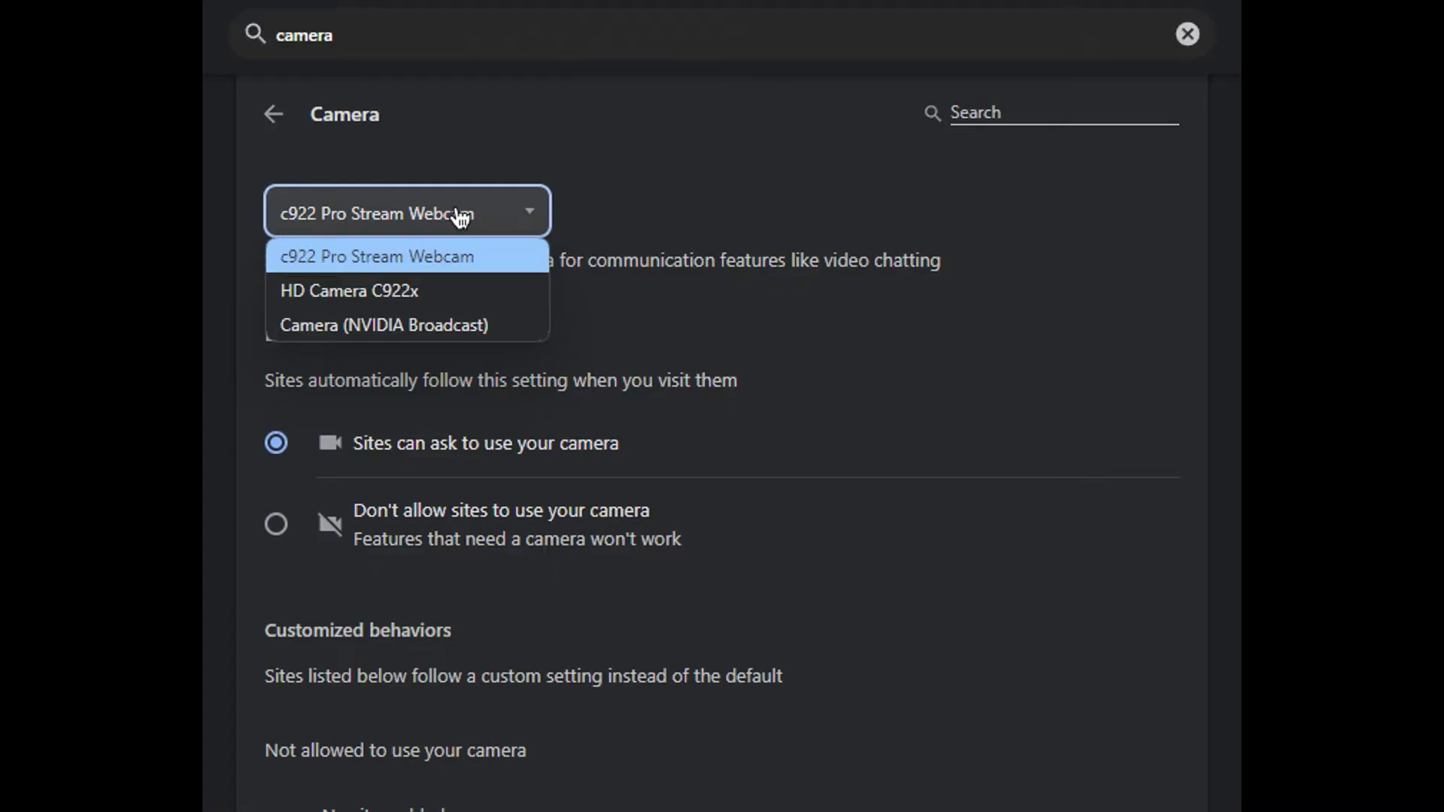
pyautogui.click(404, 300)
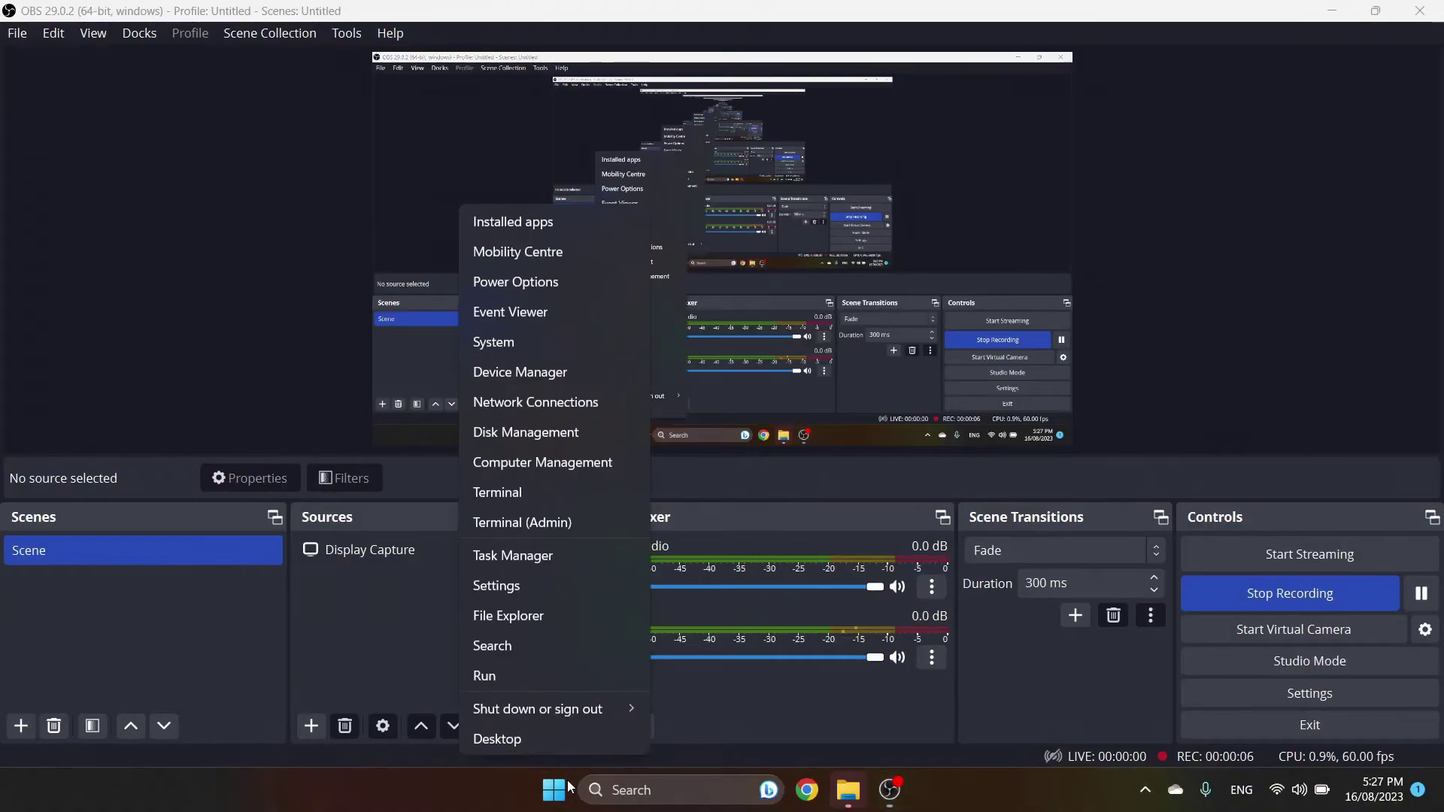
# - Disable the ACER HD User Facing camera under Cameras in Device Manager, then re-enable it
pyautogui.click(530, 377)
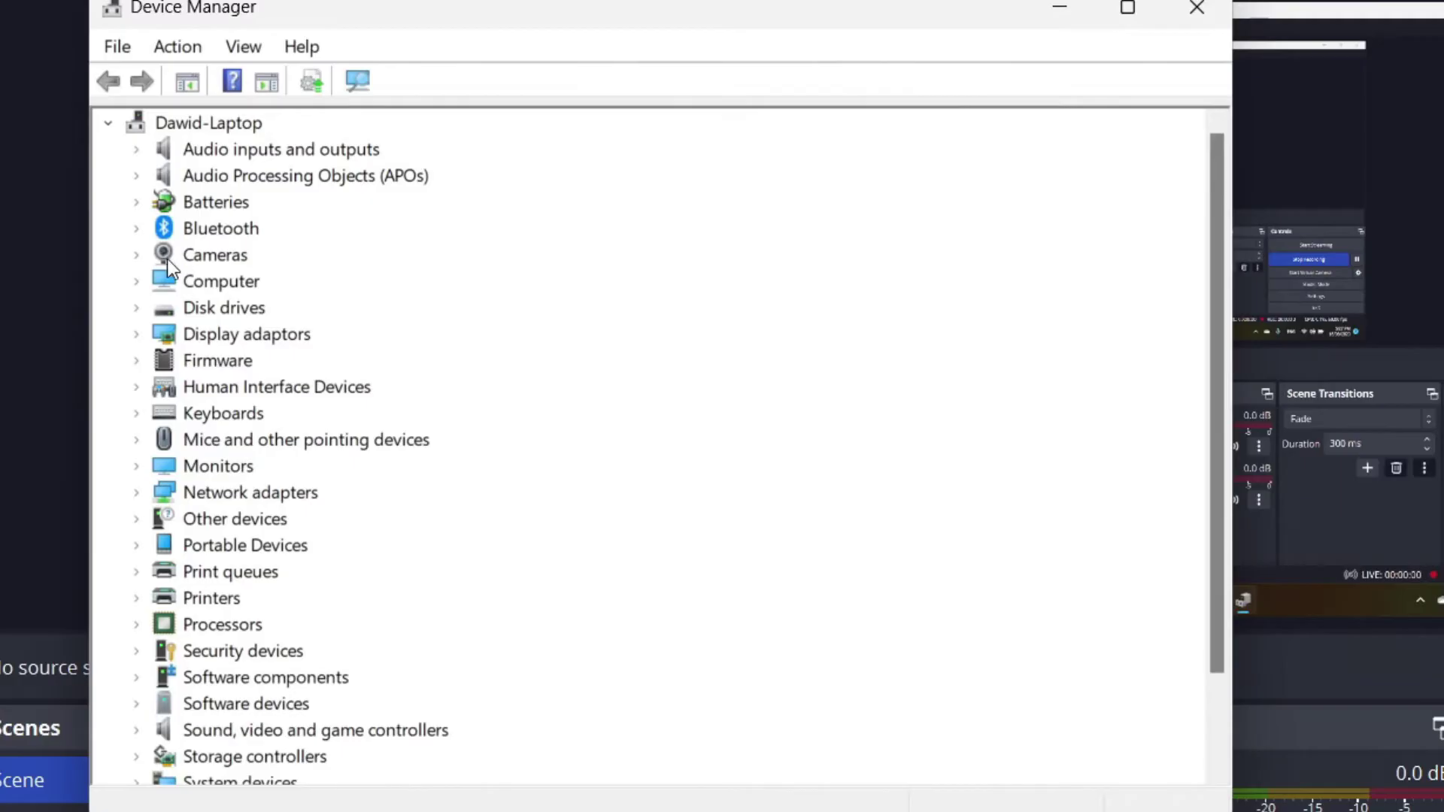
pyautogui.click(137, 255)
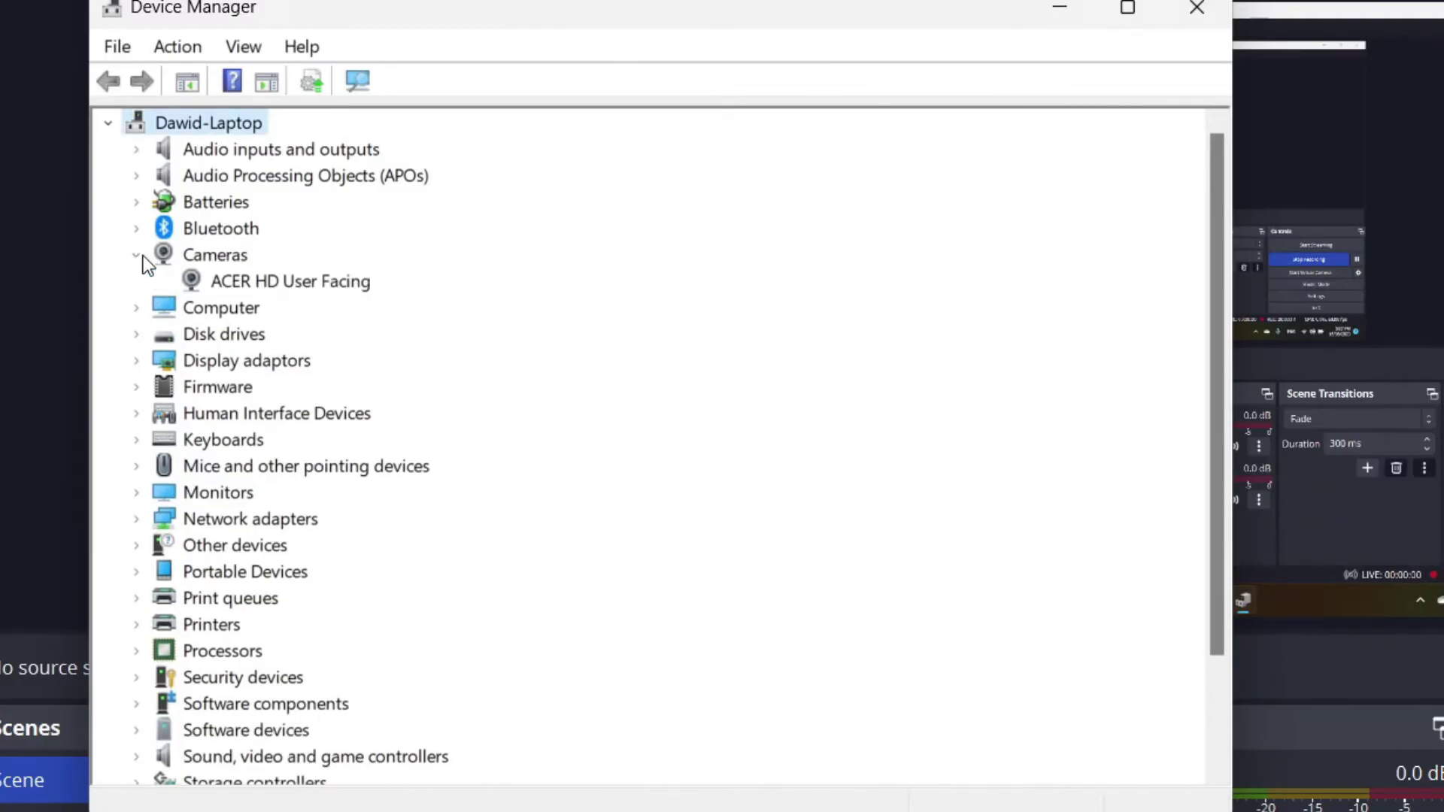
pyautogui.click(301, 286)
pyautogui.rightClick(301, 287)
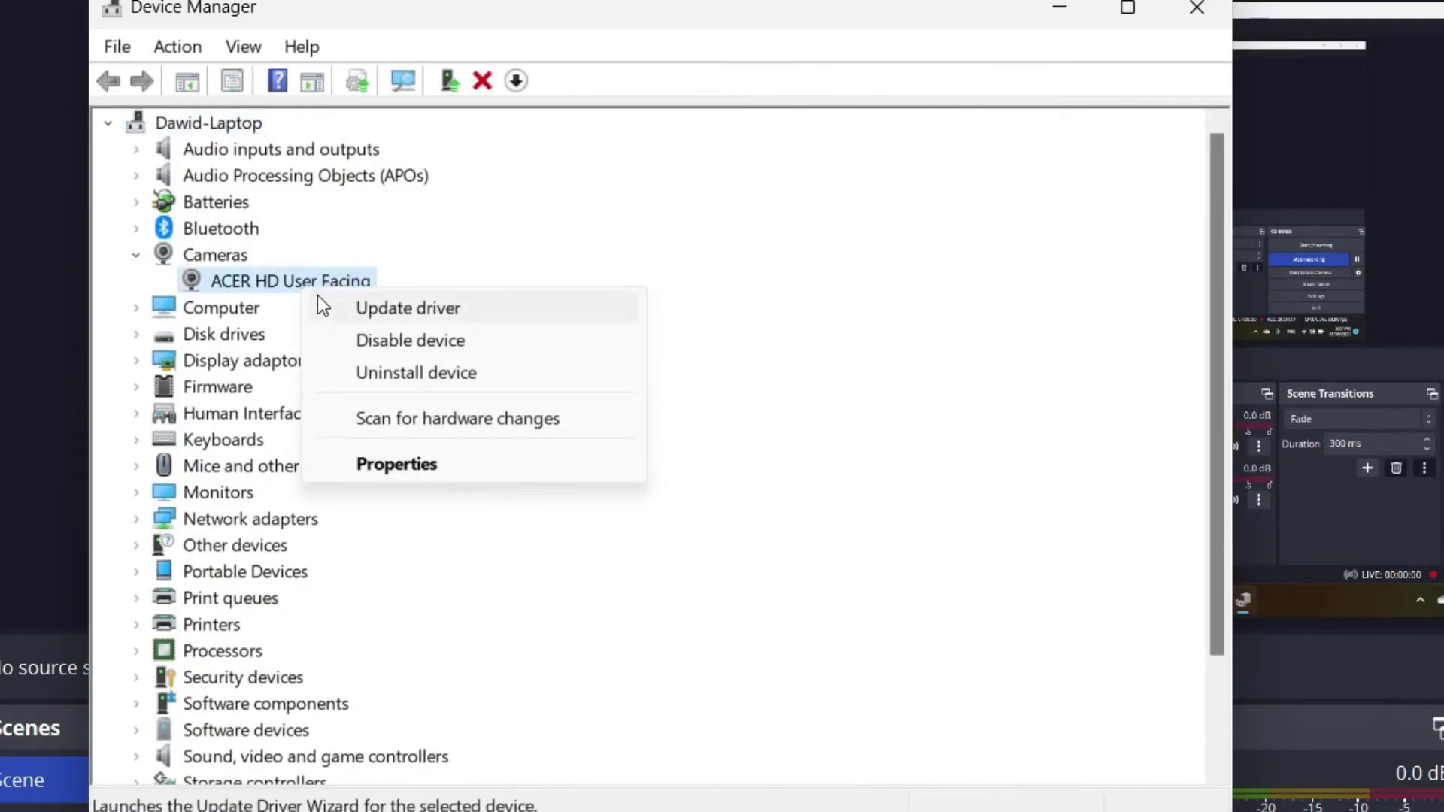
pyautogui.click(373, 343)
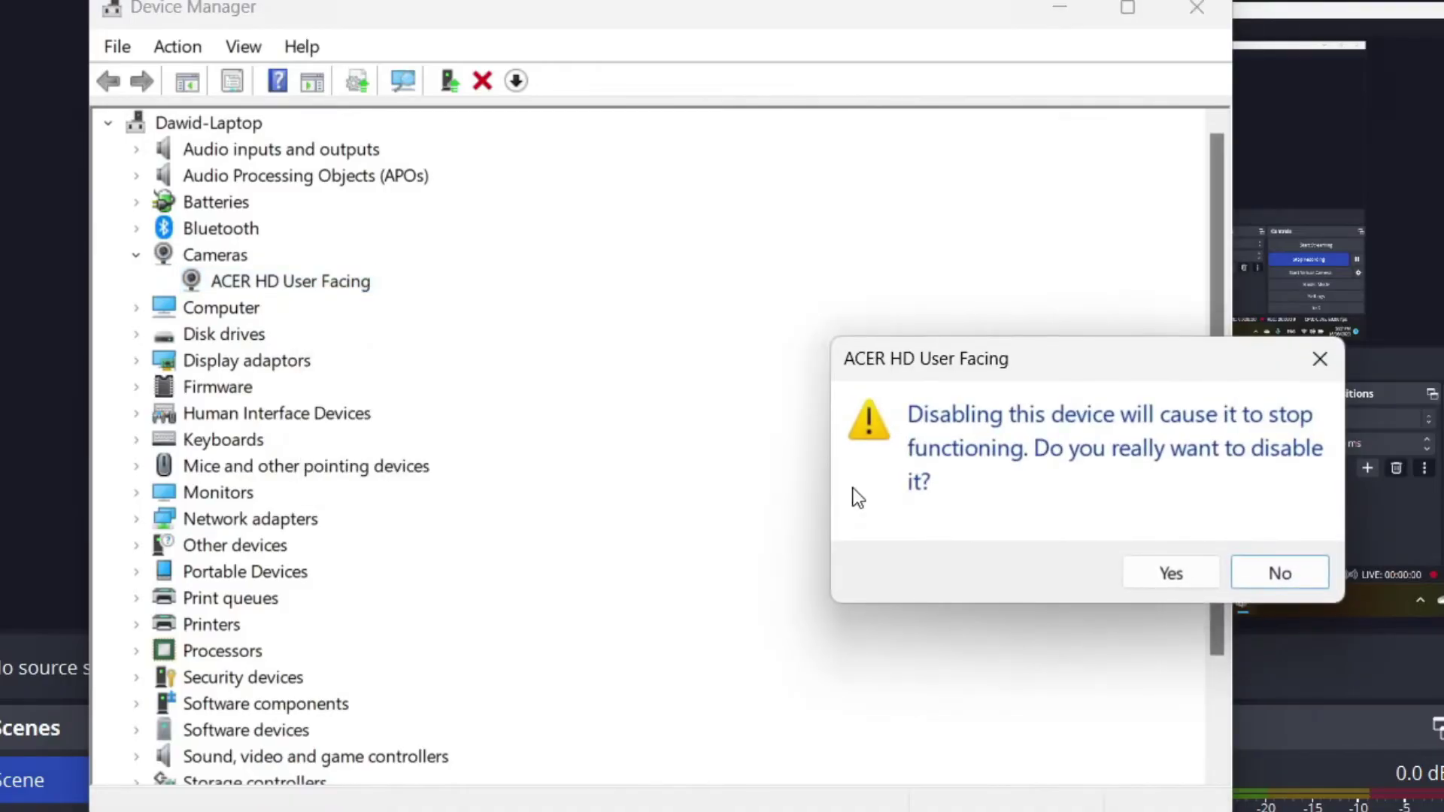
pyautogui.click(1170, 573)
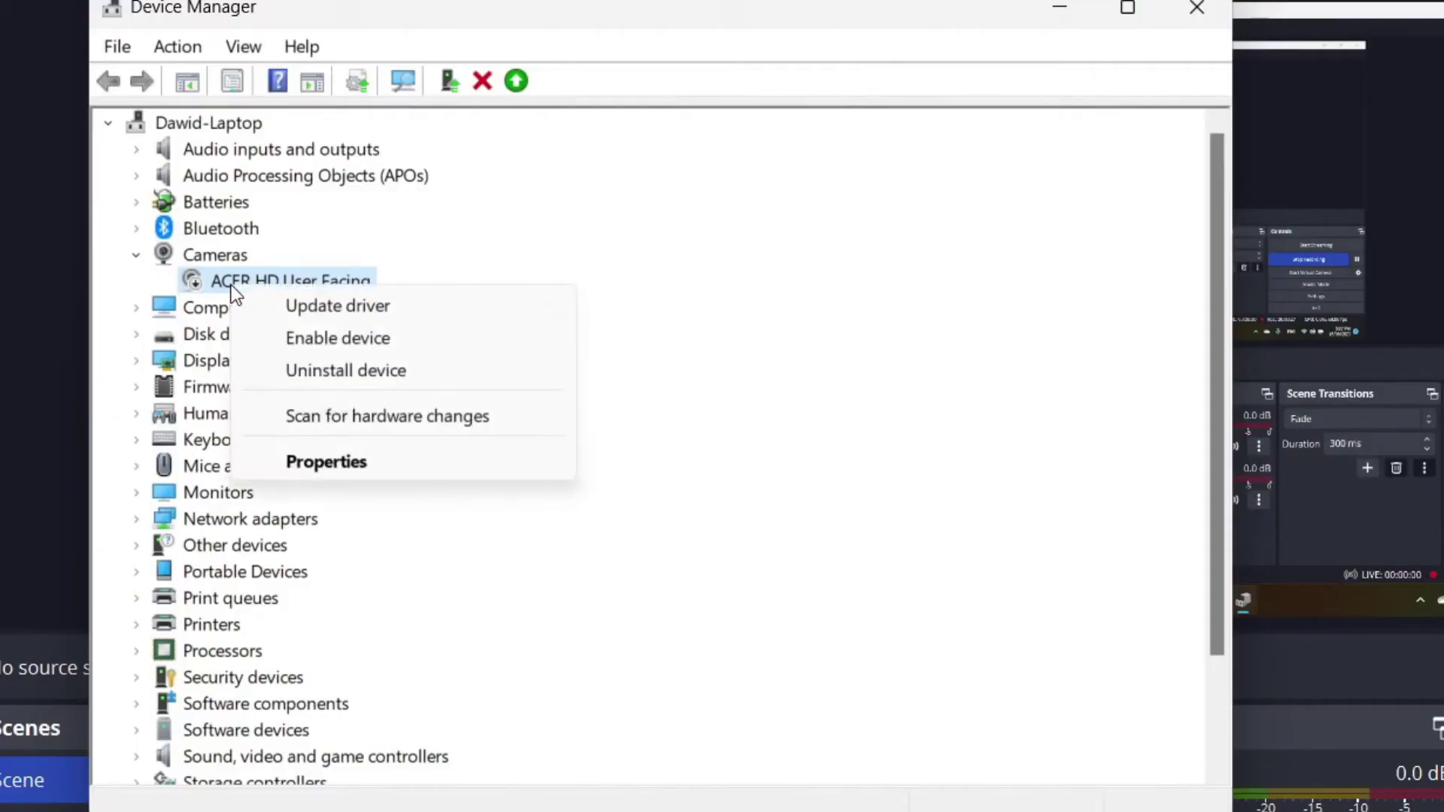
pyautogui.click(280, 329)
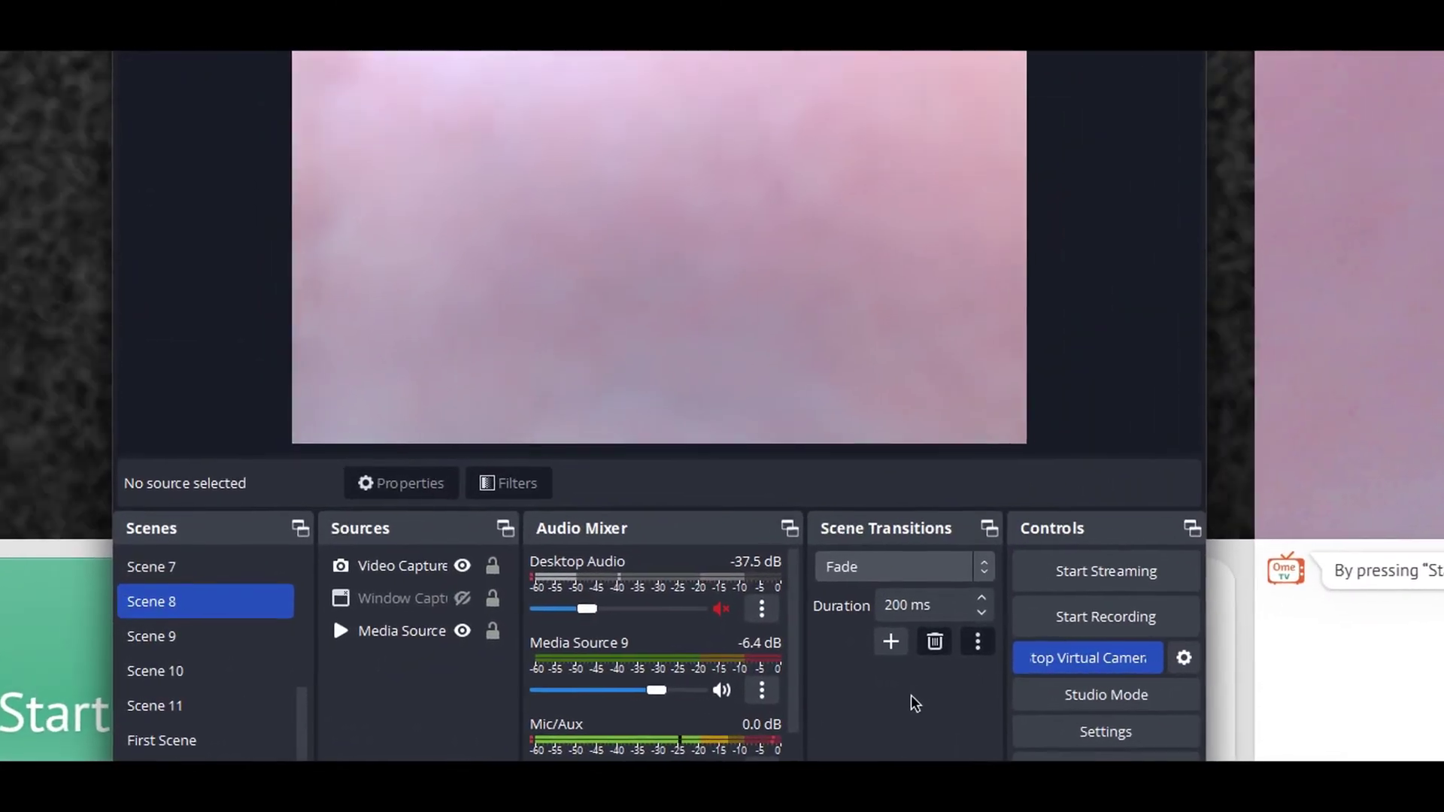
# - Deactivate and reactivate the Video Capture source in its Properties, then confirm with OK
pyautogui.click(288, 607)
pyautogui.rightClick(430, 564)
pyautogui.click(443, 546)
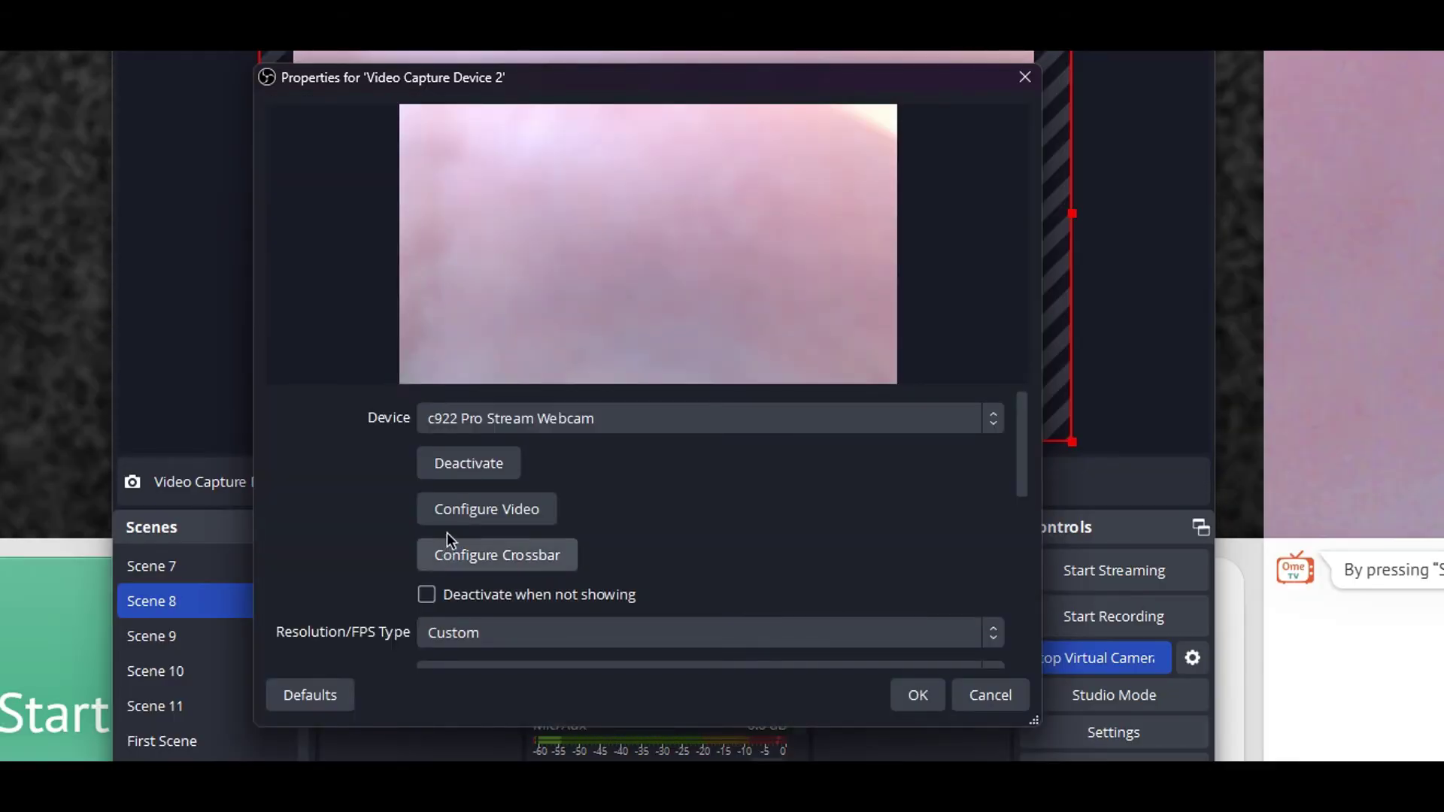
pyautogui.click(471, 462)
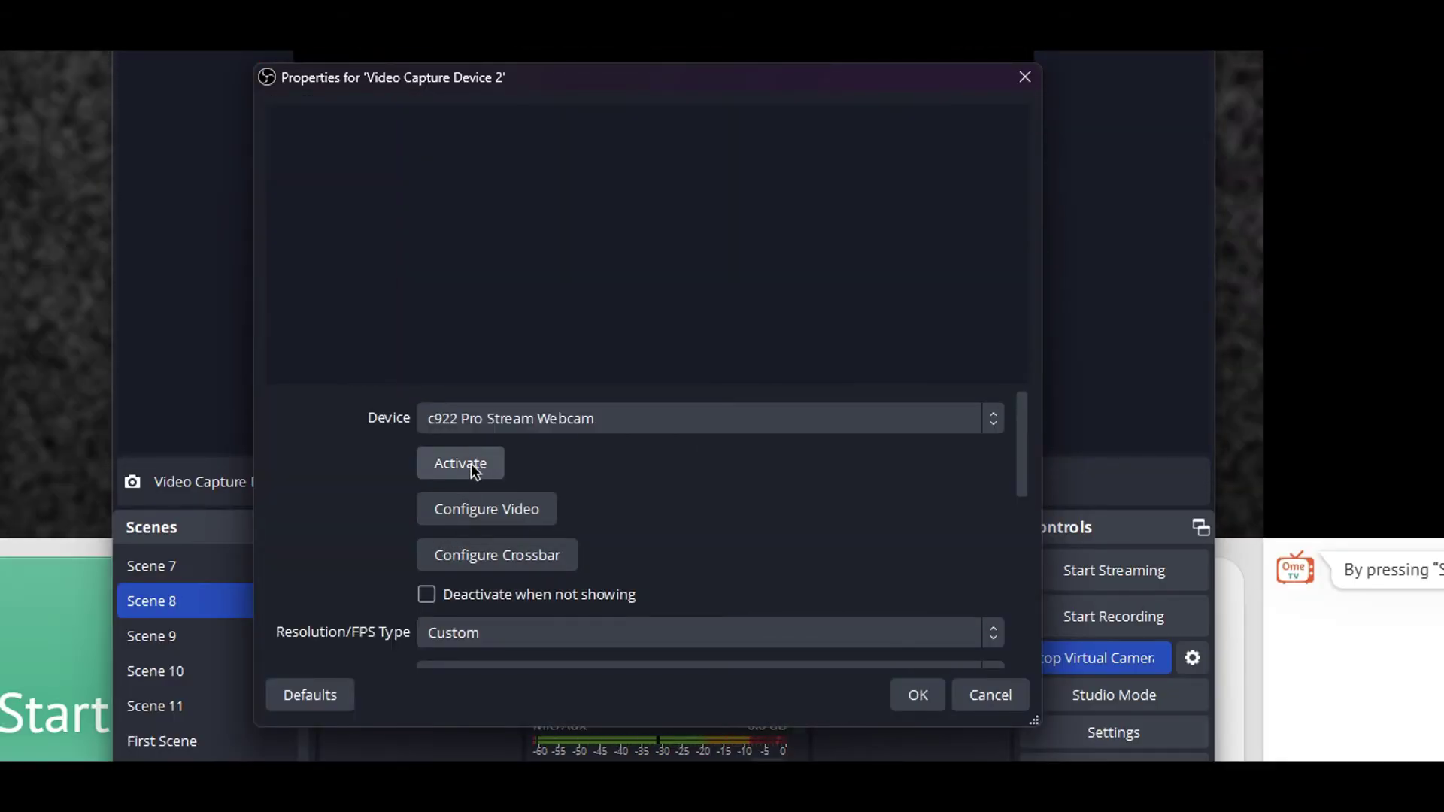
pyautogui.click(471, 463)
pyautogui.click(911, 695)
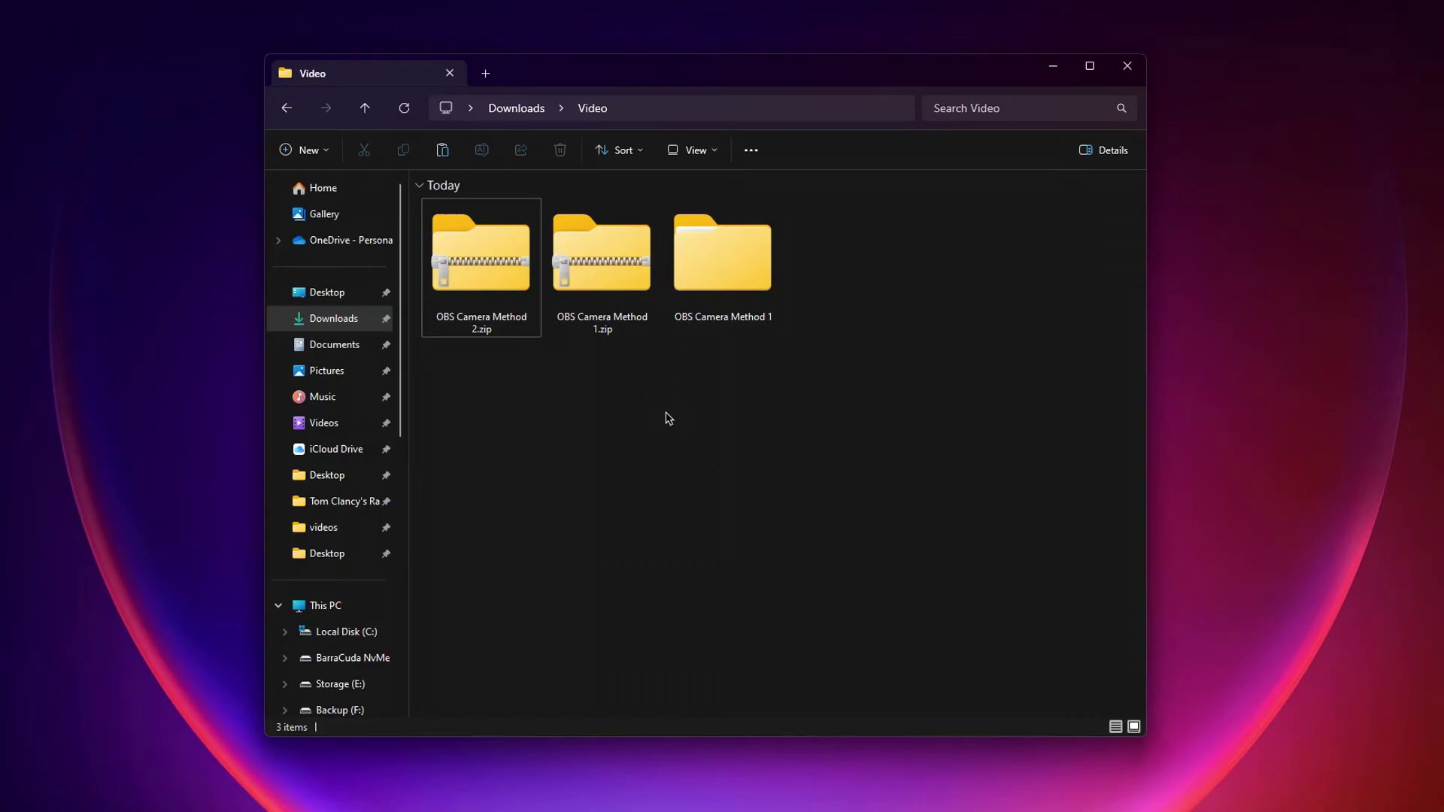
# - Extract OBS Camera Method 2.zip and open the inner OBS Camera Method 2 folder
pyautogui.rightClick(475, 293)
pyautogui.click(542, 473)
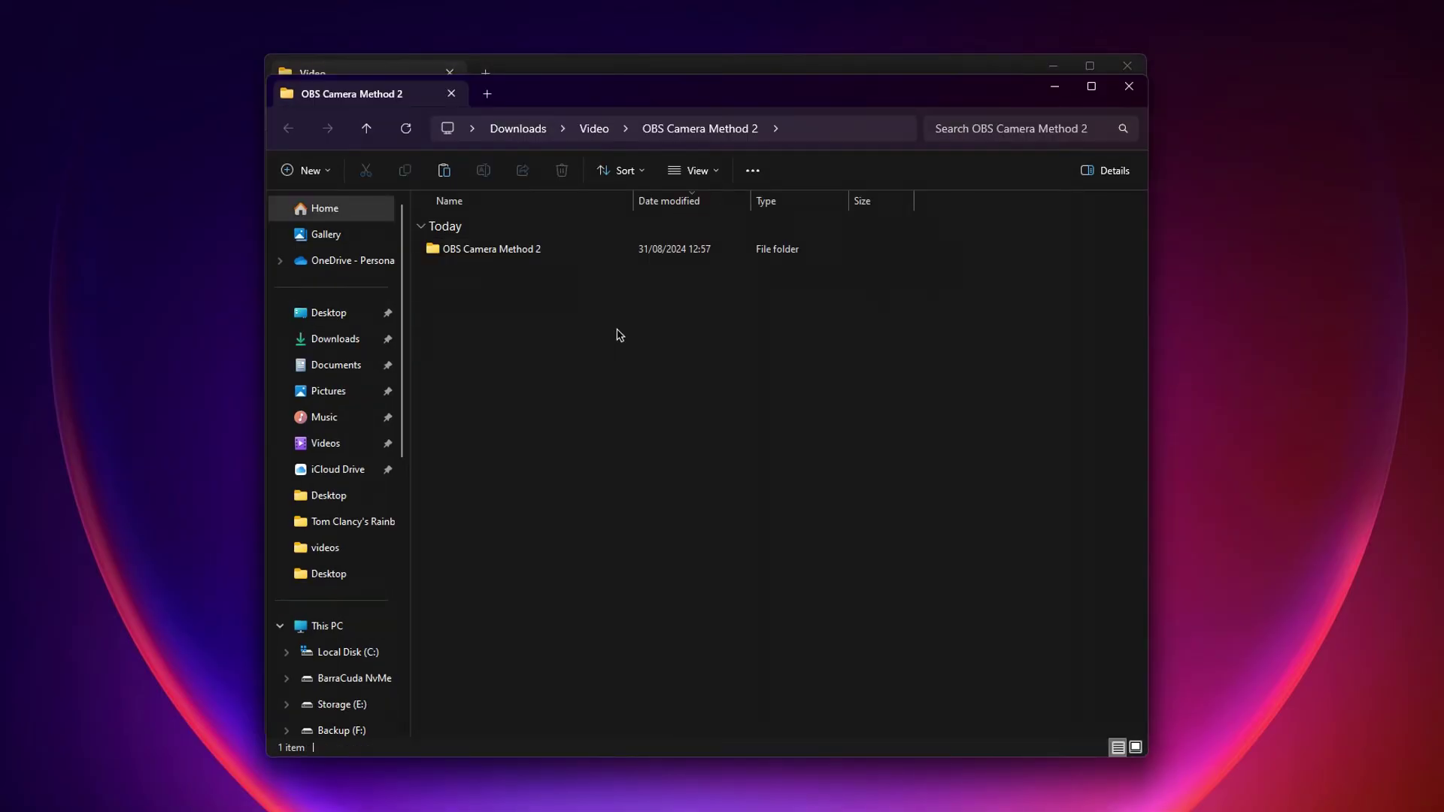
pyautogui.doubleClick(513, 259)
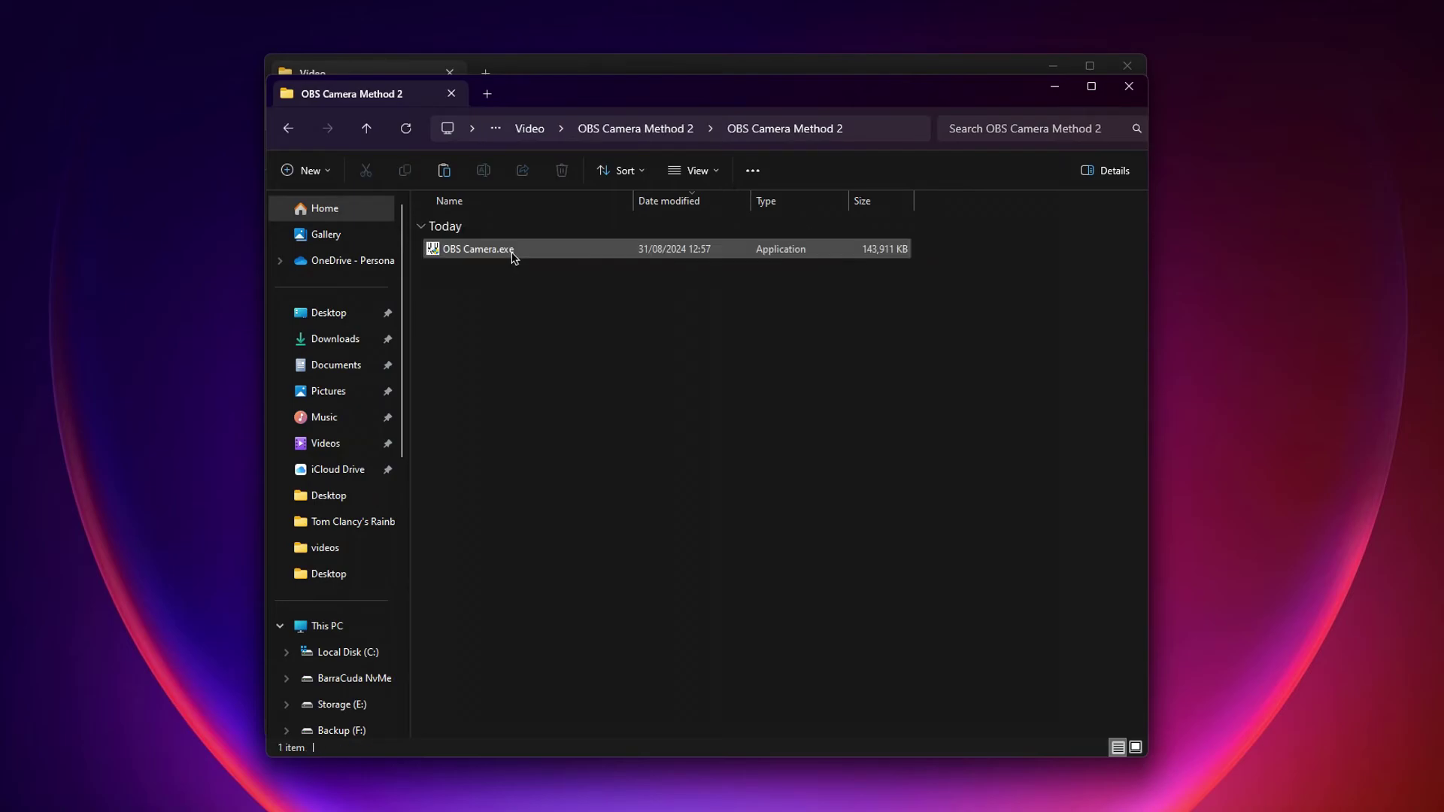
# - Launch OBS Camera.exe, running it anyway past the SmartScreen warning
pyautogui.doubleClick(511, 253)
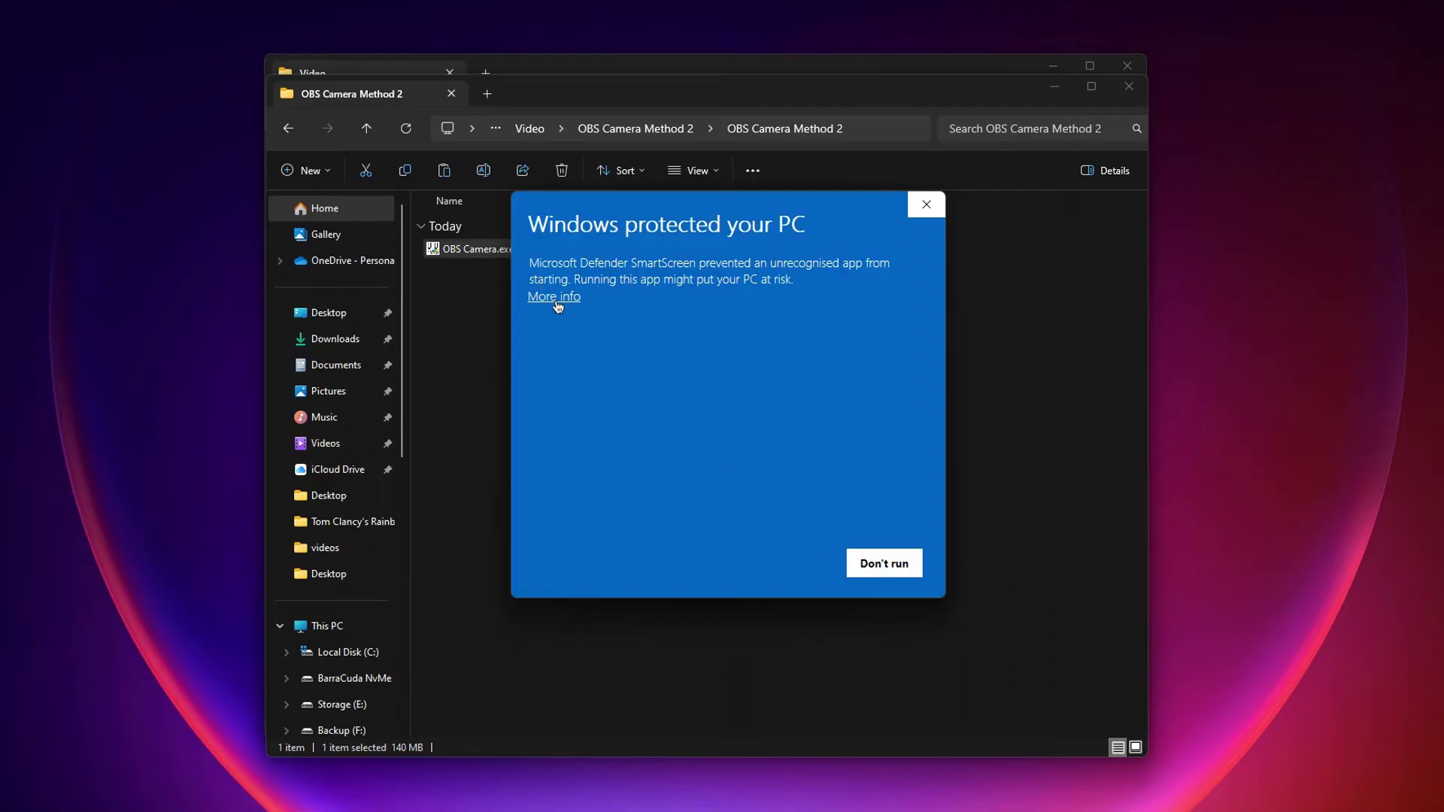
pyautogui.click(554, 297)
pyautogui.click(779, 577)
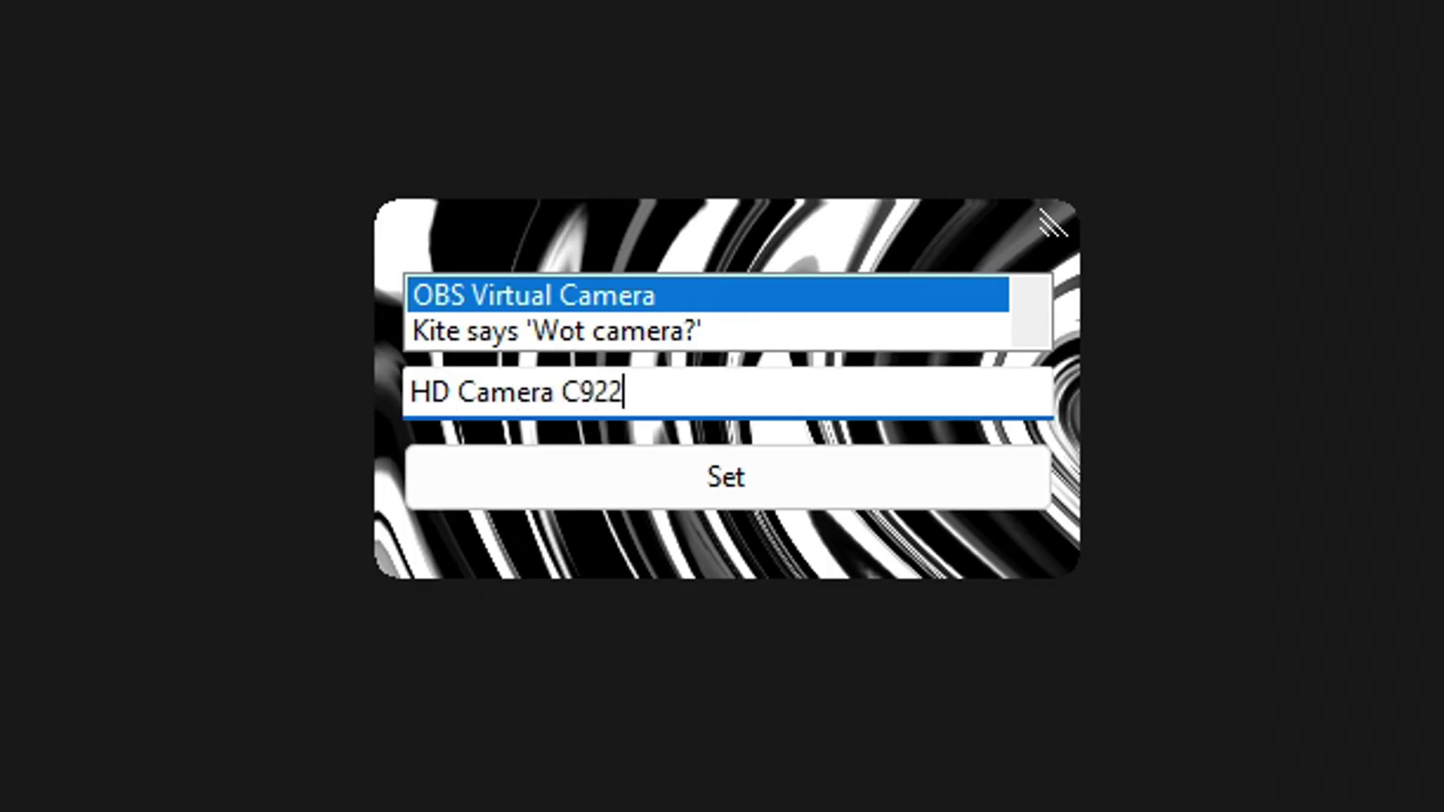
# - Complete the new virtual camera name as 'HD Camera C922x'
pyautogui.write('x')
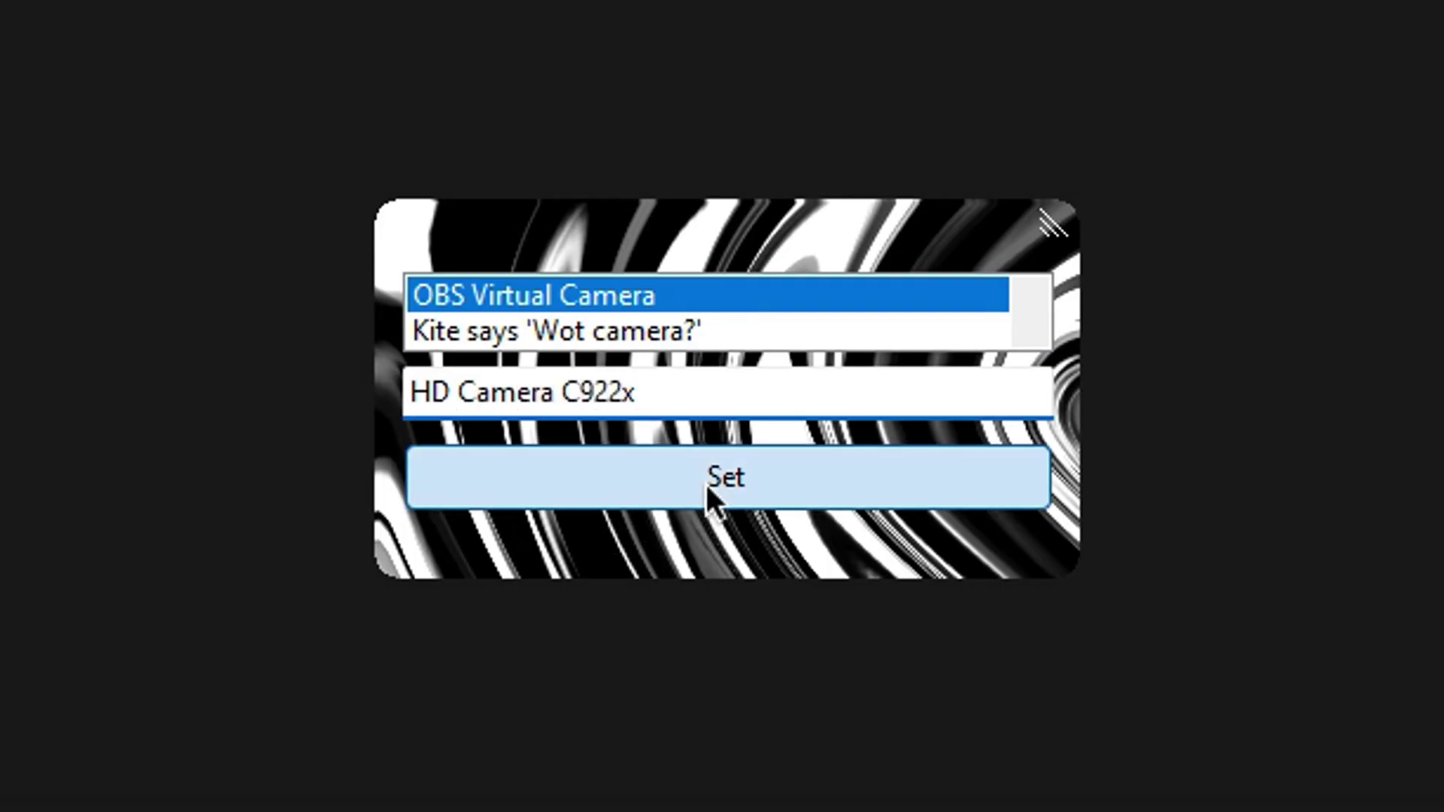